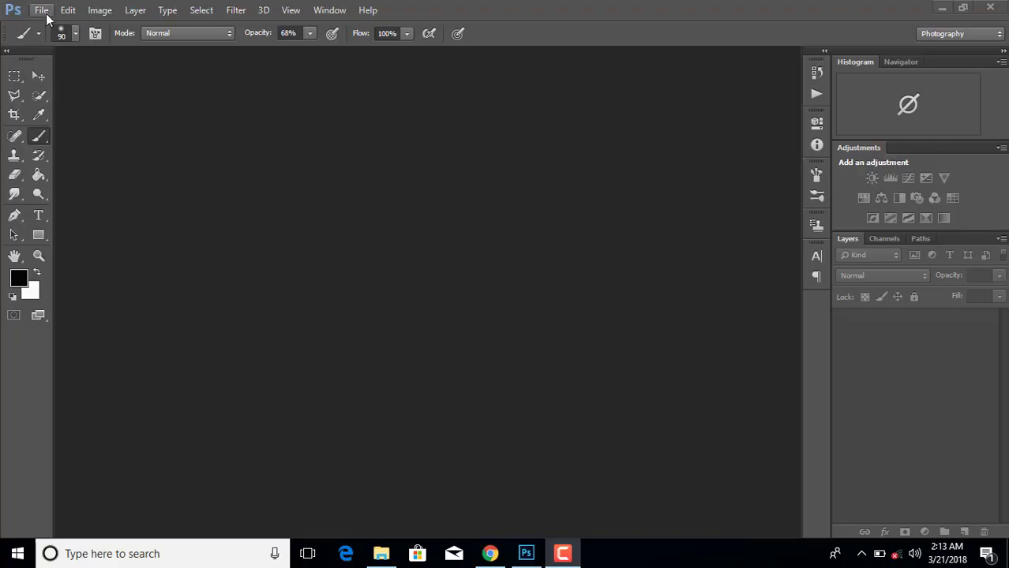
# Step: Open the bearded old man photo, dock it as a tab, and unlock Background into Layer 0
pyautogui.click(42, 10)
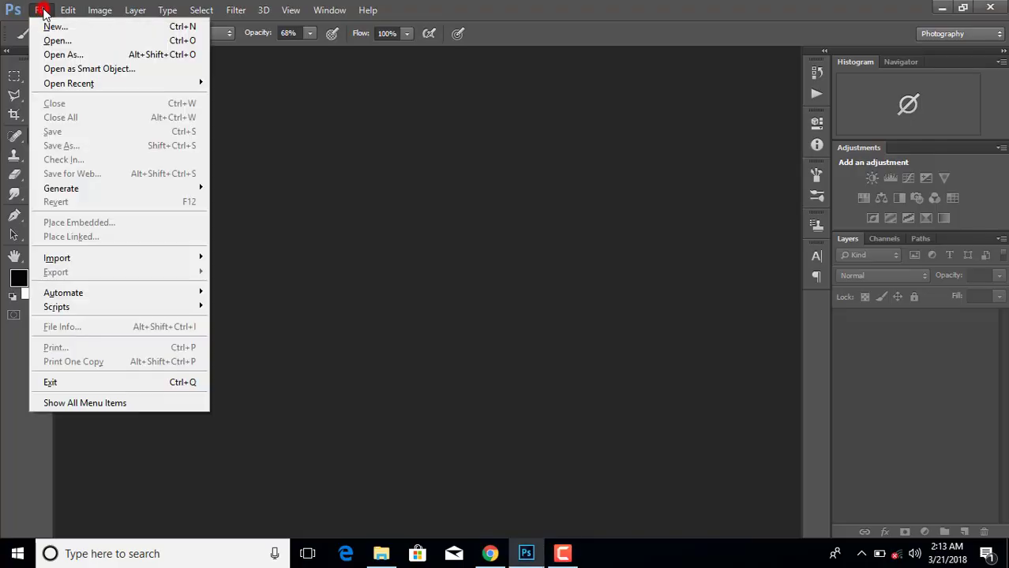
pyautogui.click(54, 40)
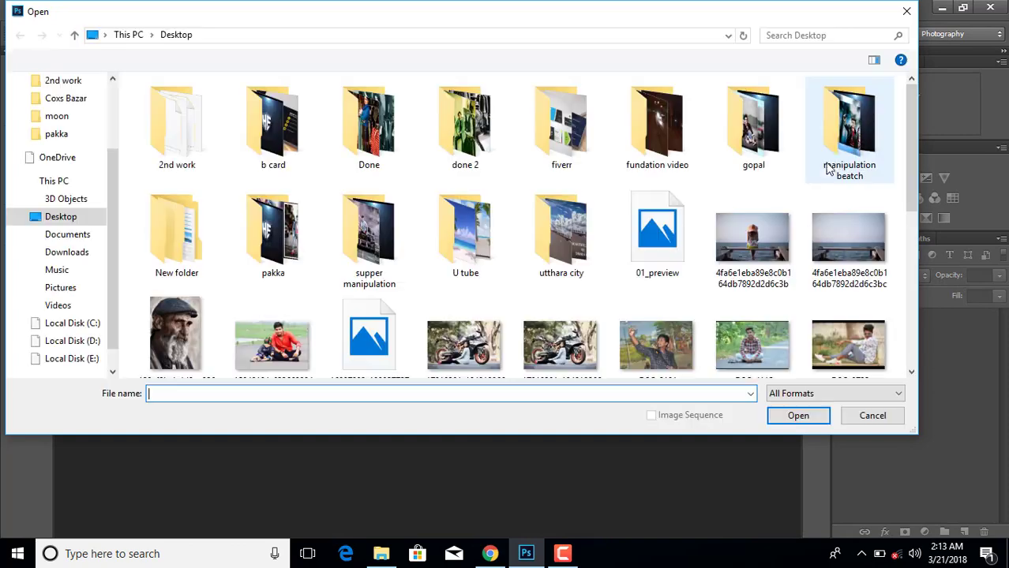
pyautogui.doubleClick(175, 327)
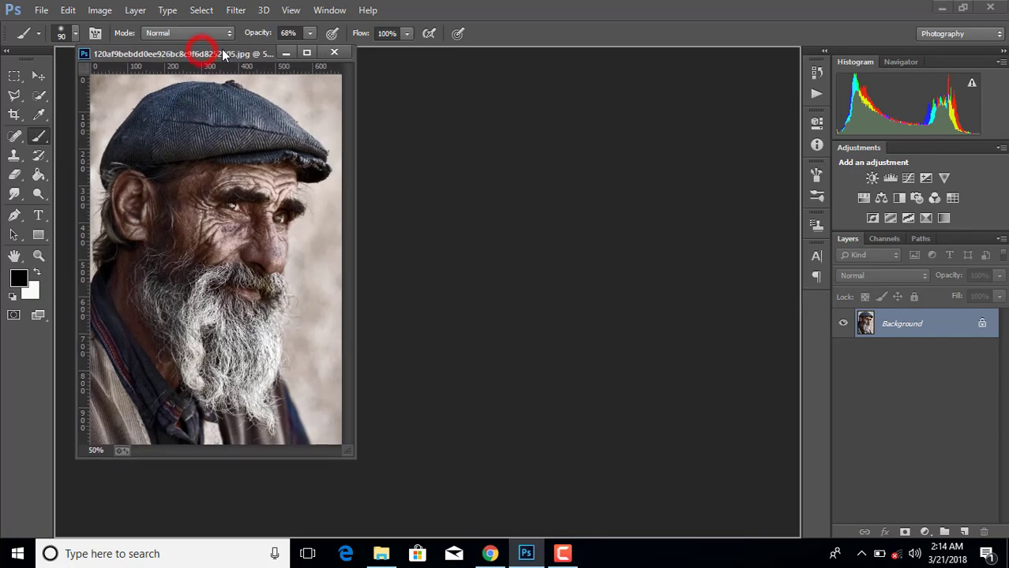
pyautogui.moveTo(203, 55); pyautogui.dragTo(203, 46)
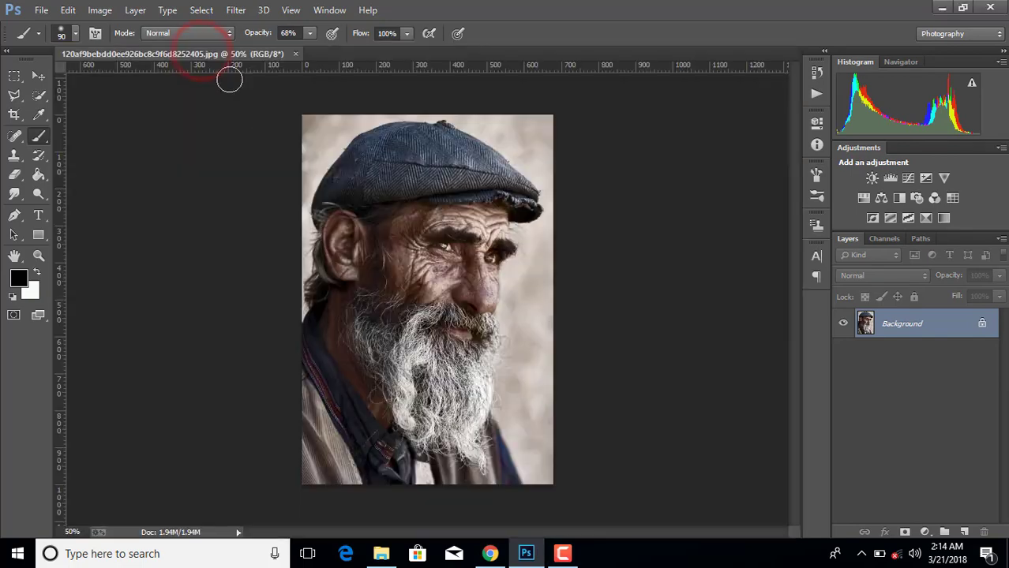
pyautogui.click(980, 325)
# Step: Apply Shadows/Highlights to Layer 0 with a shadows Amount of 35%
pyautogui.click(234, 10)
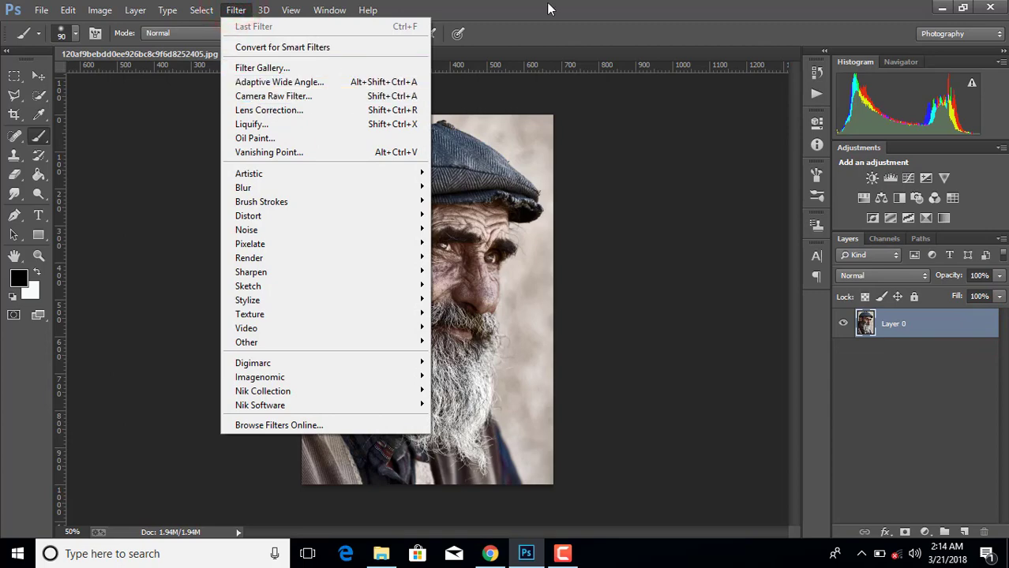
pyautogui.click(609, 4)
pyautogui.click(71, 9)
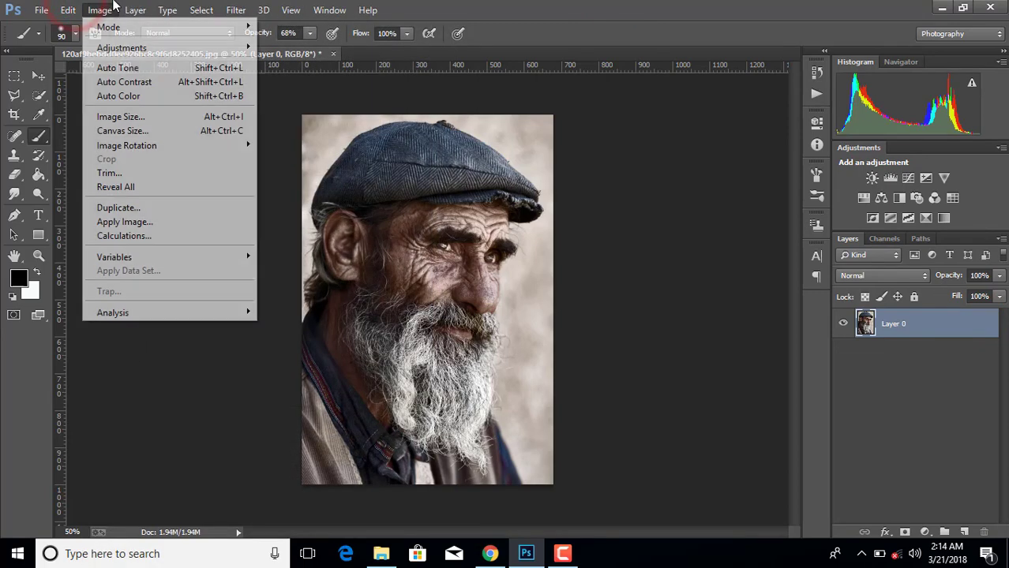
pyautogui.click(113, 47)
pyautogui.click(289, 292)
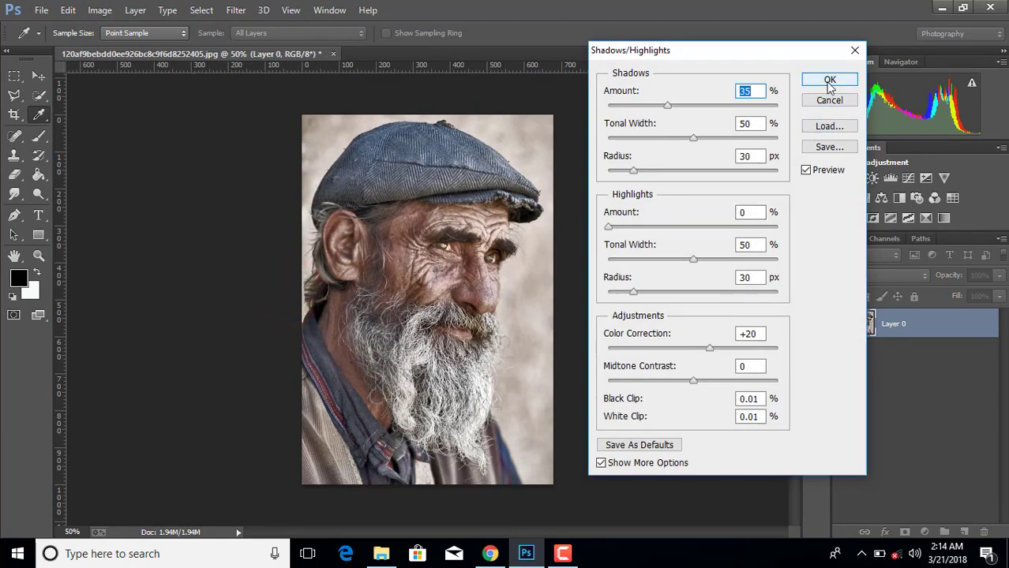
pyautogui.click(827, 82)
# Step: Preview the Oil Paint filter and cancel it without applying
pyautogui.click(246, 8)
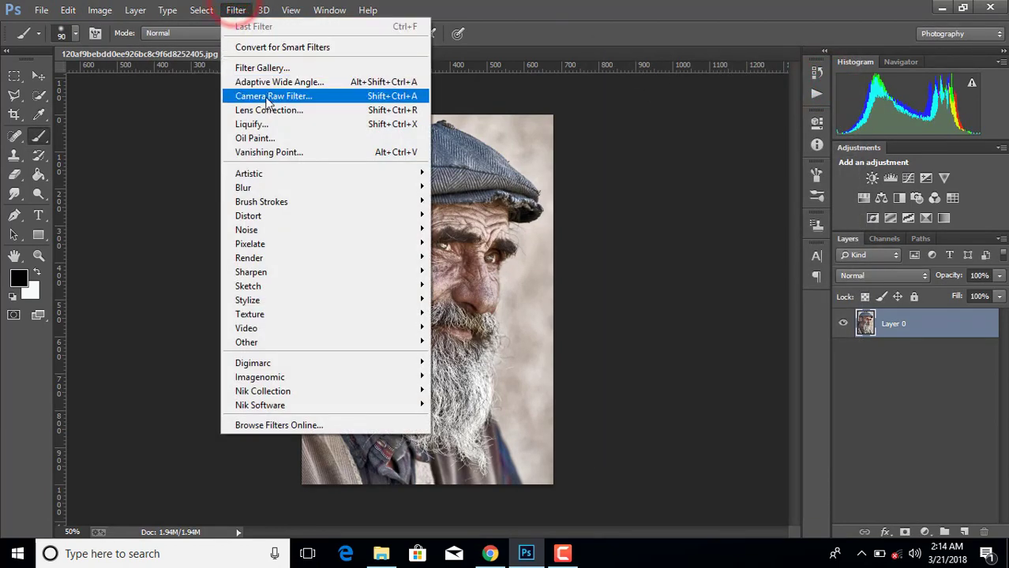
pyautogui.click(262, 138)
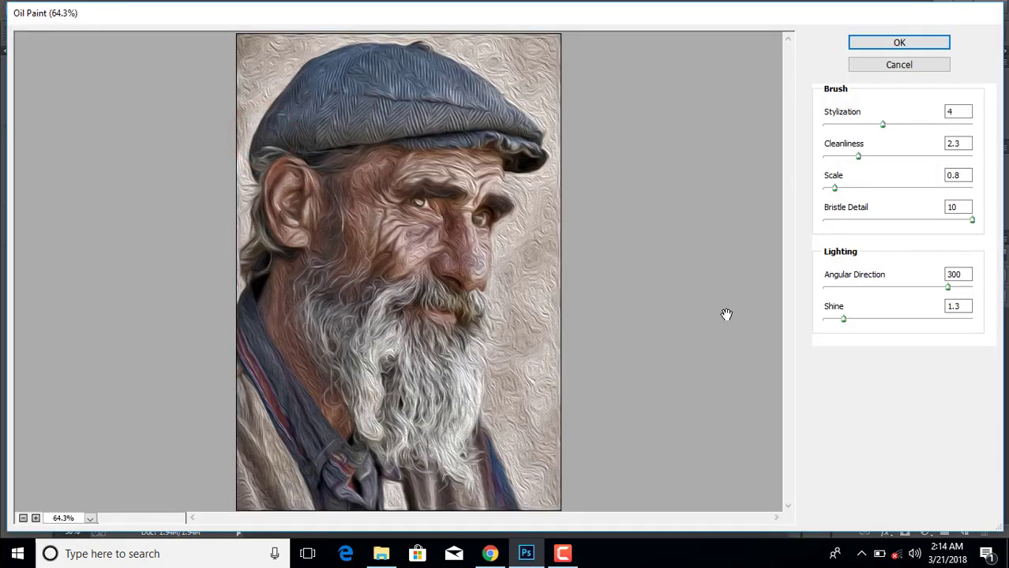
pyautogui.click(892, 65)
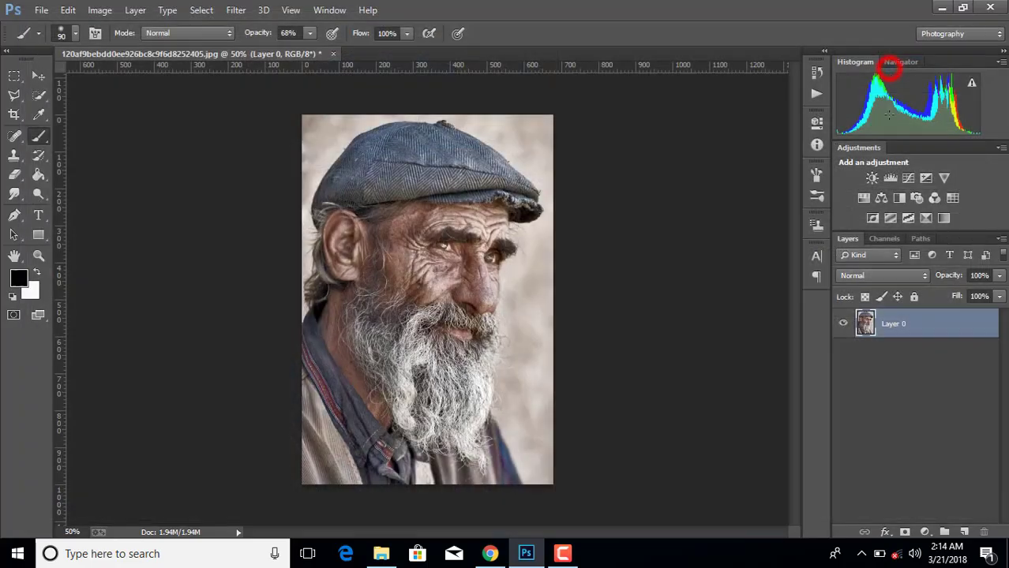
# Step: Duplicate Layer 0 and oil-paint the copy: Shine 0, Cleanliness 10, Stylization 5.4, Scale about 1.63
pyautogui.moveTo(917, 317); pyautogui.dragTo(963, 532)
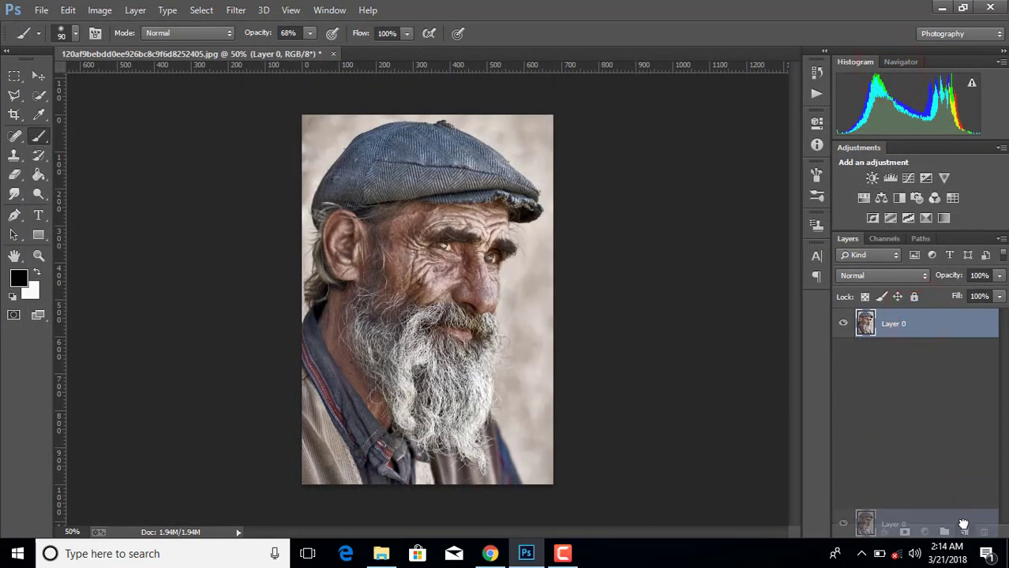
pyautogui.click(235, 10)
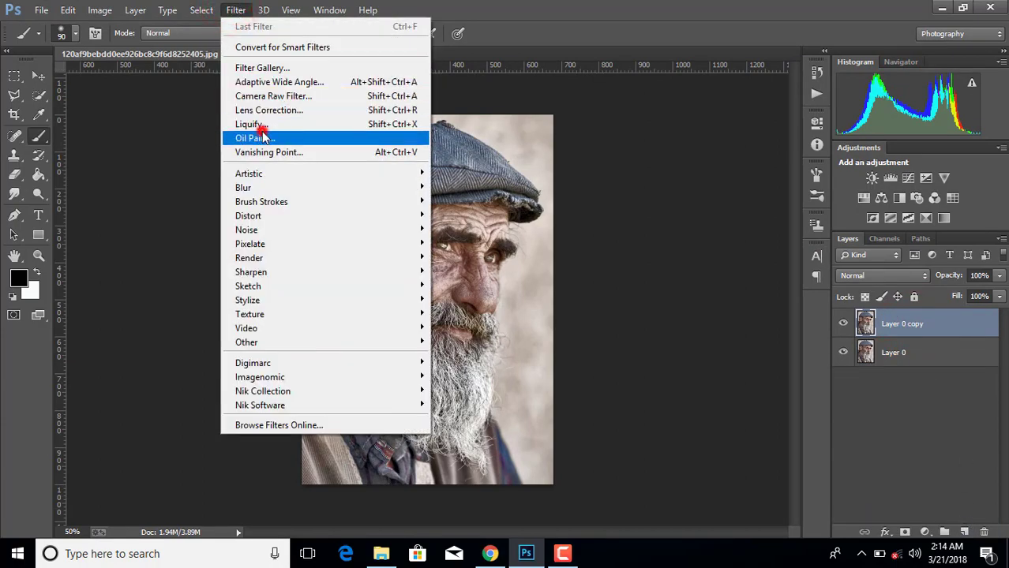
pyautogui.click(256, 137)
pyautogui.moveTo(843, 319); pyautogui.dragTo(823, 320)
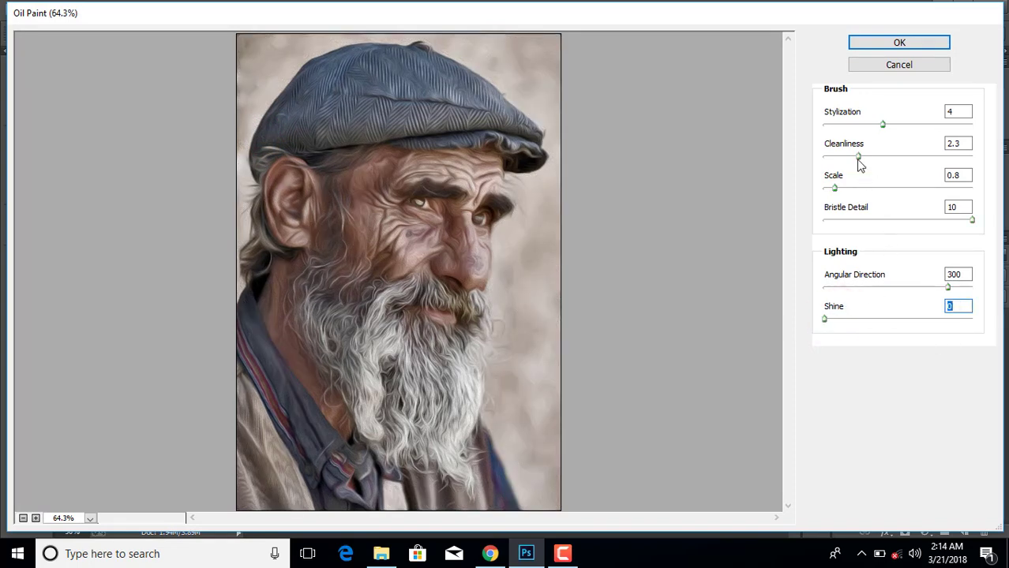
pyautogui.moveTo(857, 157); pyautogui.dragTo(984, 157)
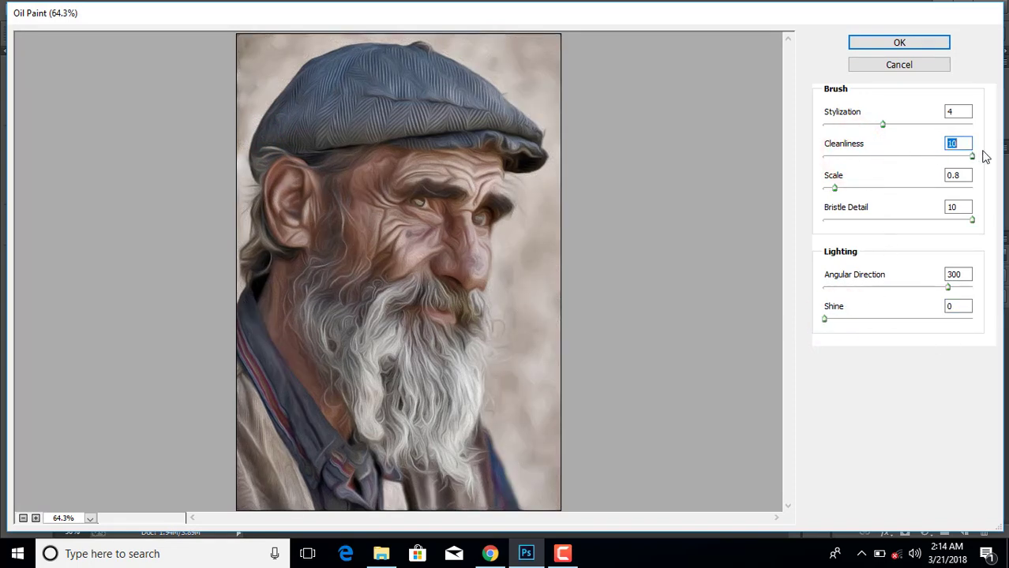
pyautogui.moveTo(882, 125); pyautogui.dragTo(909, 125)
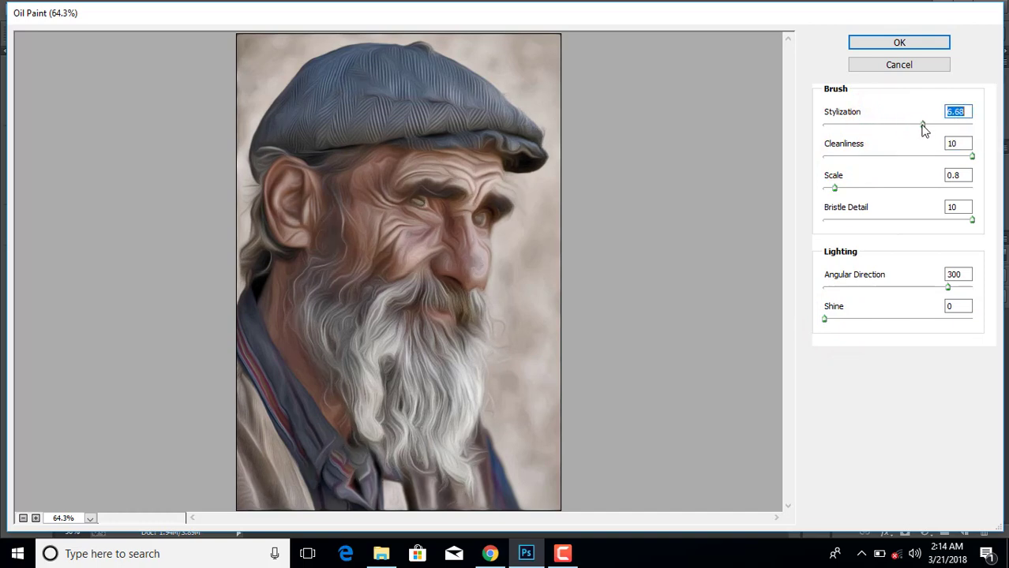
pyautogui.moveTo(906, 130); pyautogui.dragTo(903, 128)
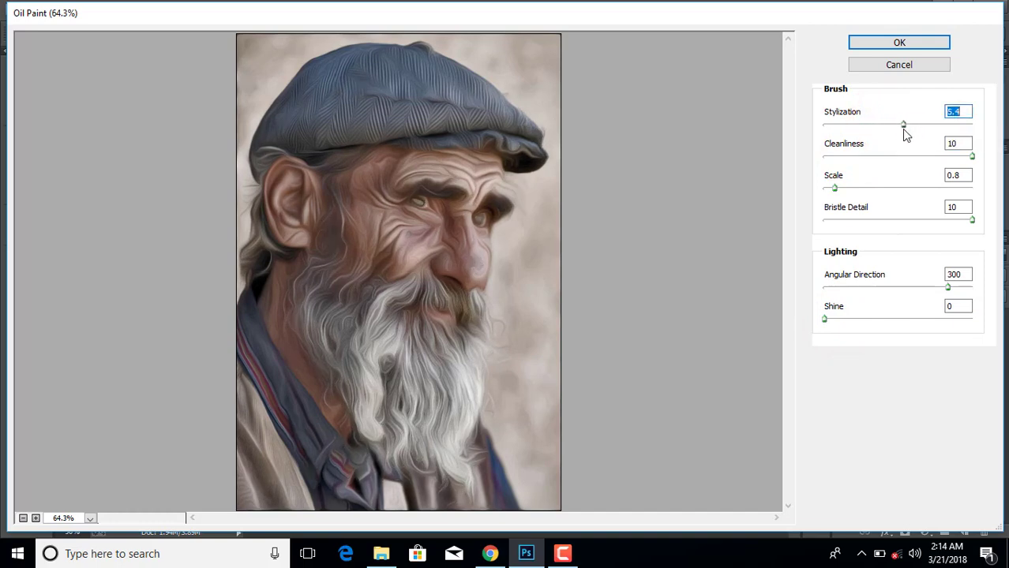
pyautogui.click(834, 187)
pyautogui.moveTo(833, 187)
pyautogui.mouseDown()
pyautogui.moveTo(847, 188)
pyautogui.moveTo(839, 196)
pyautogui.mouseUp()
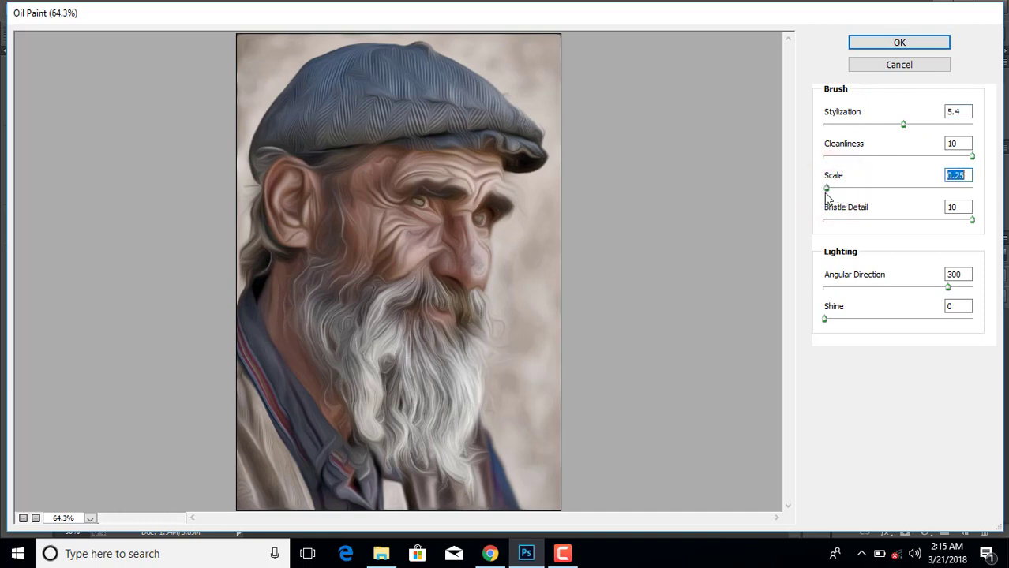
pyautogui.click(897, 42)
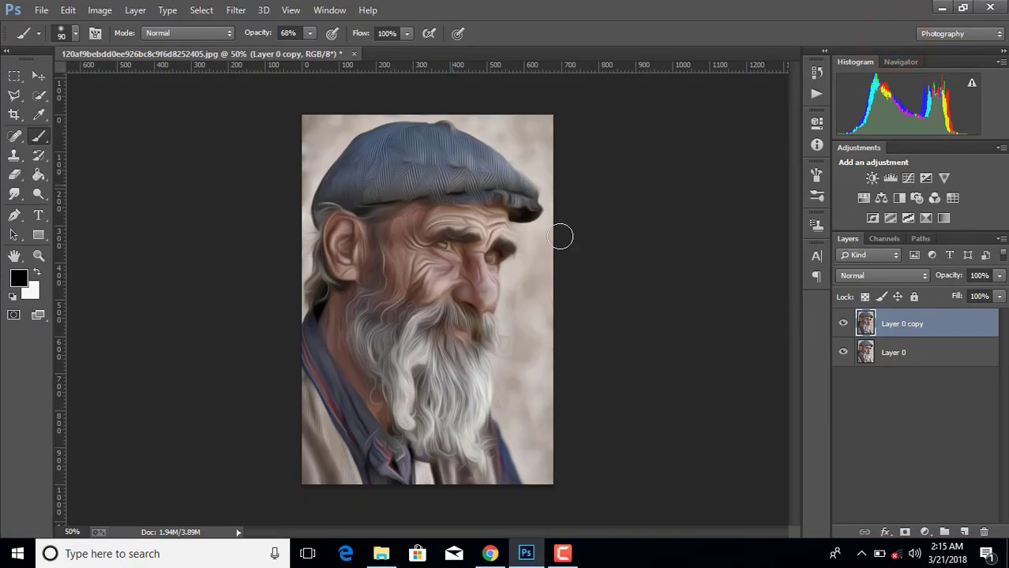
# Step: Mask the painted copy and, at 59% brush opacity, reveal forehead, eye, cheek and mouth-beard detail
pyautogui.click(902, 534)
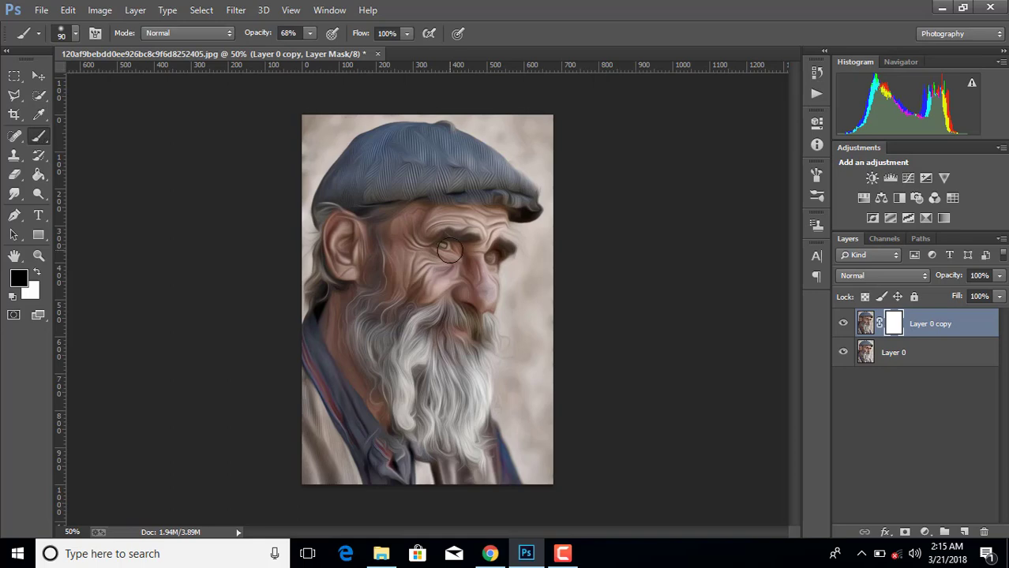
pyautogui.hotkey('ctrl', '+')
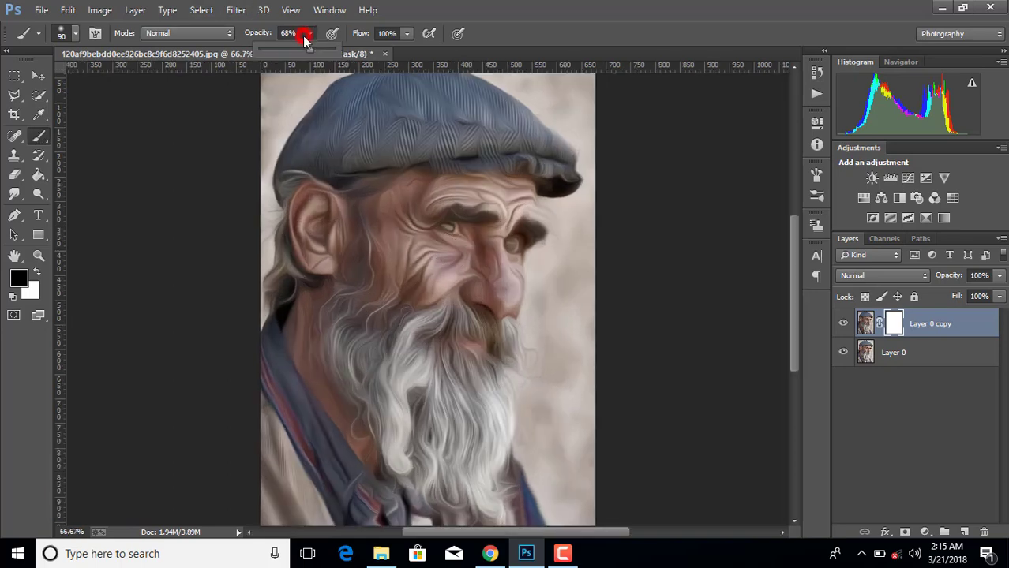
pyautogui.moveTo(308, 50); pyautogui.dragTo(304, 49)
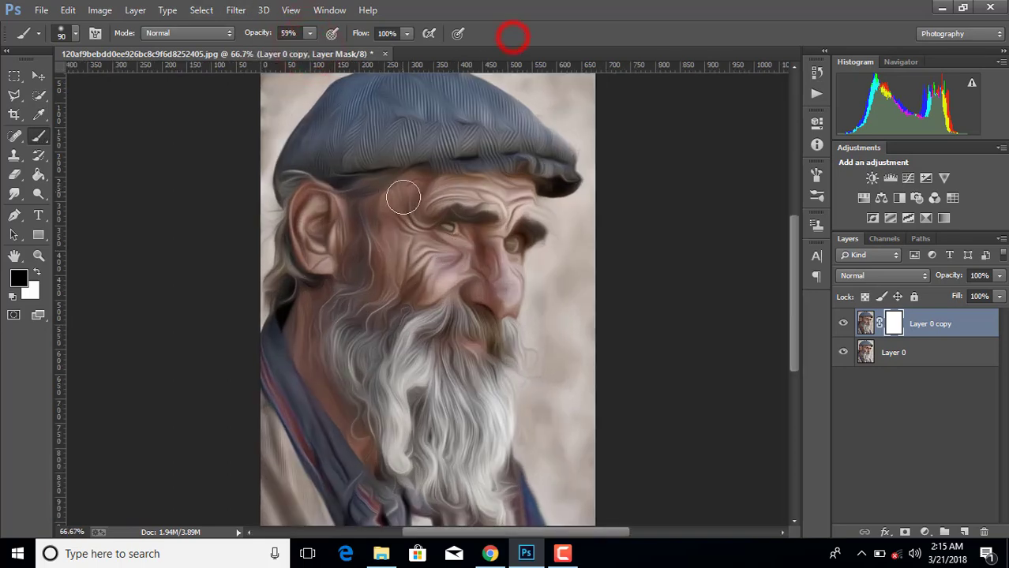
pyautogui.moveTo(385, 209); pyautogui.dragTo(502, 198)
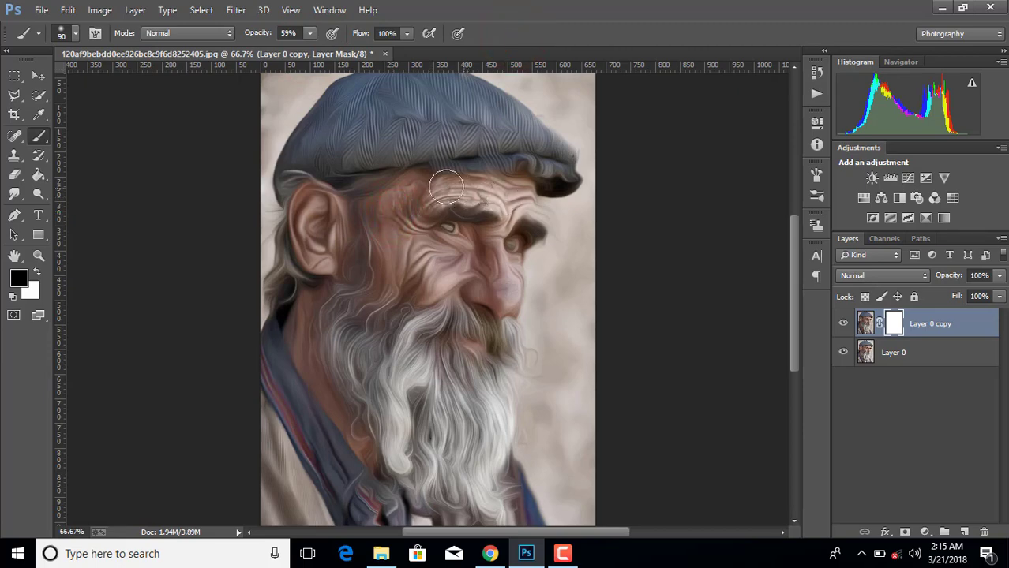
pyautogui.moveTo(446, 187)
pyautogui.mouseDown()
pyautogui.moveTo(411, 199)
pyautogui.moveTo(483, 201)
pyautogui.mouseUp()
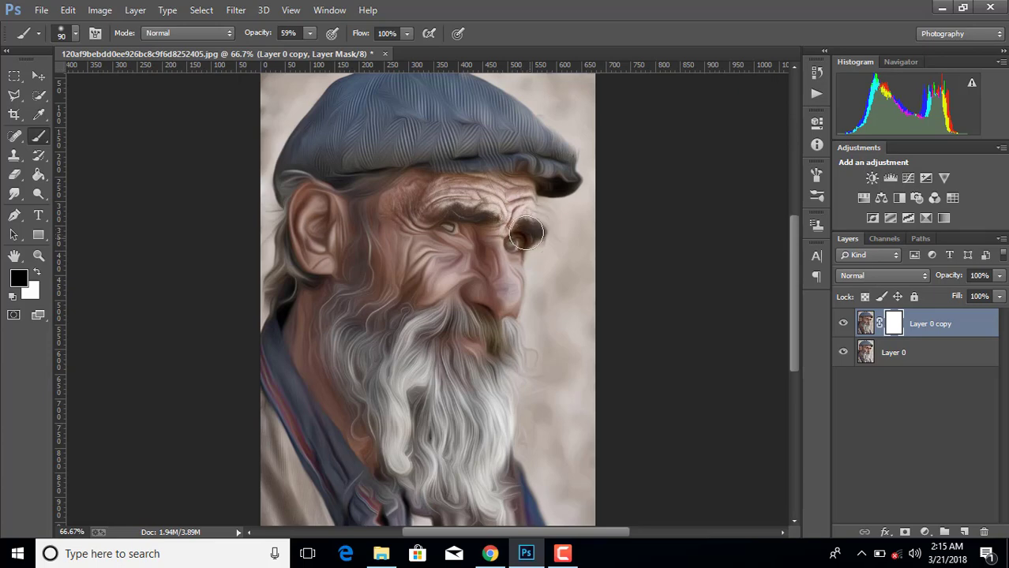
pyautogui.moveTo(487, 229)
pyautogui.mouseDown()
pyautogui.moveTo(419, 231)
pyautogui.moveTo(484, 223)
pyautogui.moveTo(414, 211)
pyautogui.moveTo(393, 239)
pyautogui.moveTo(422, 288)
pyautogui.moveTo(481, 252)
pyautogui.mouseUp()
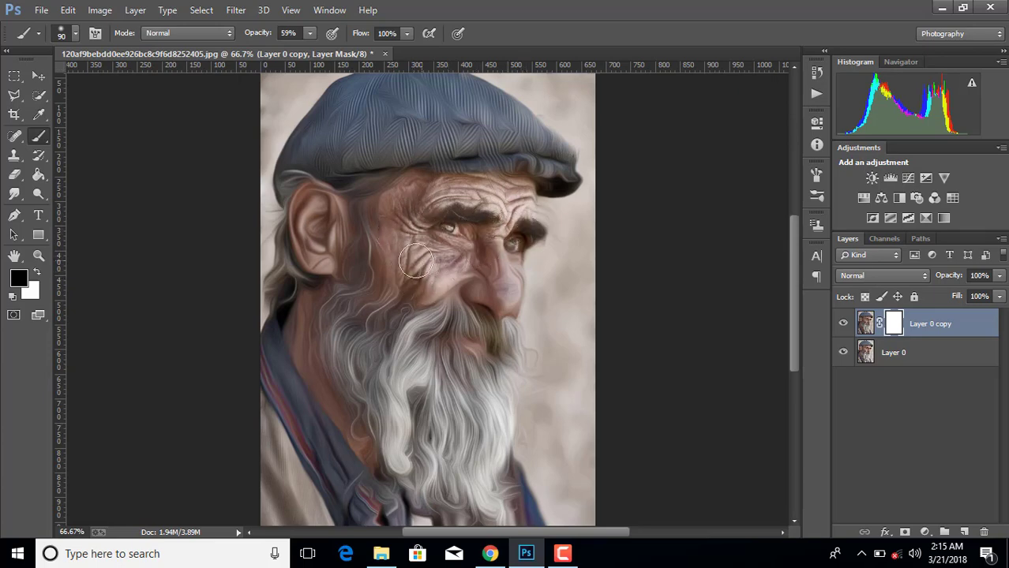
pyautogui.moveTo(416, 262)
pyautogui.mouseDown()
pyautogui.moveTo(401, 289)
pyautogui.moveTo(405, 259)
pyautogui.mouseUp()
pyautogui.moveTo(474, 261)
pyautogui.mouseDown()
pyautogui.moveTo(495, 284)
pyautogui.moveTo(486, 292)
pyautogui.moveTo(485, 199)
pyautogui.mouseUp()
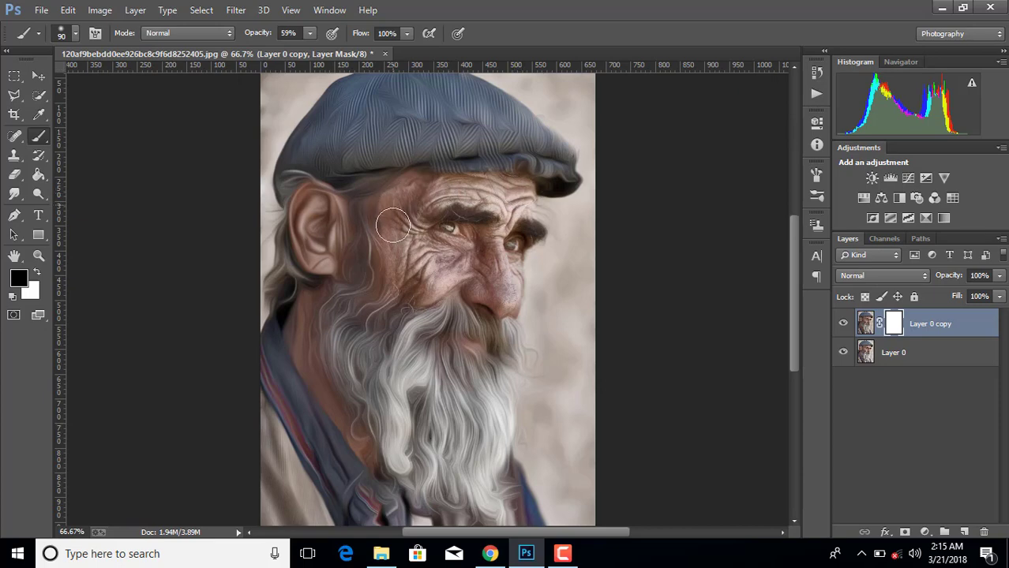
pyautogui.moveTo(406, 263); pyautogui.dragTo(429, 245)
pyautogui.moveTo(492, 206)
pyautogui.mouseDown()
pyautogui.moveTo(503, 249)
pyautogui.moveTo(454, 221)
pyautogui.moveTo(462, 275)
pyautogui.mouseUp()
pyautogui.moveTo(433, 338); pyautogui.dragTo(428, 339)
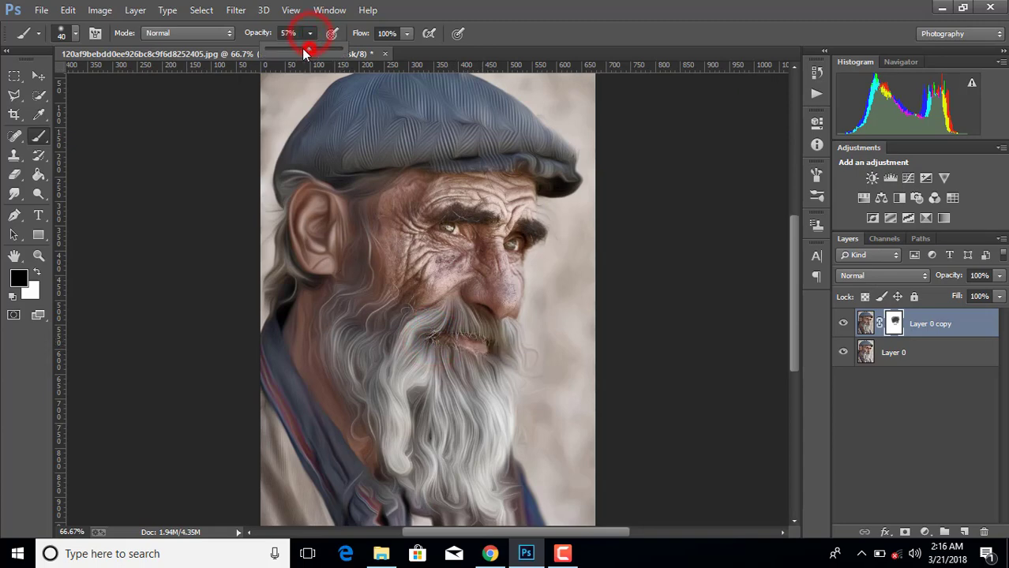
# Step: At 38% brush opacity, reveal original detail around the ear and the beard's left edge
pyautogui.moveTo(304, 51); pyautogui.dragTo(294, 50)
pyautogui.click(475, 30)
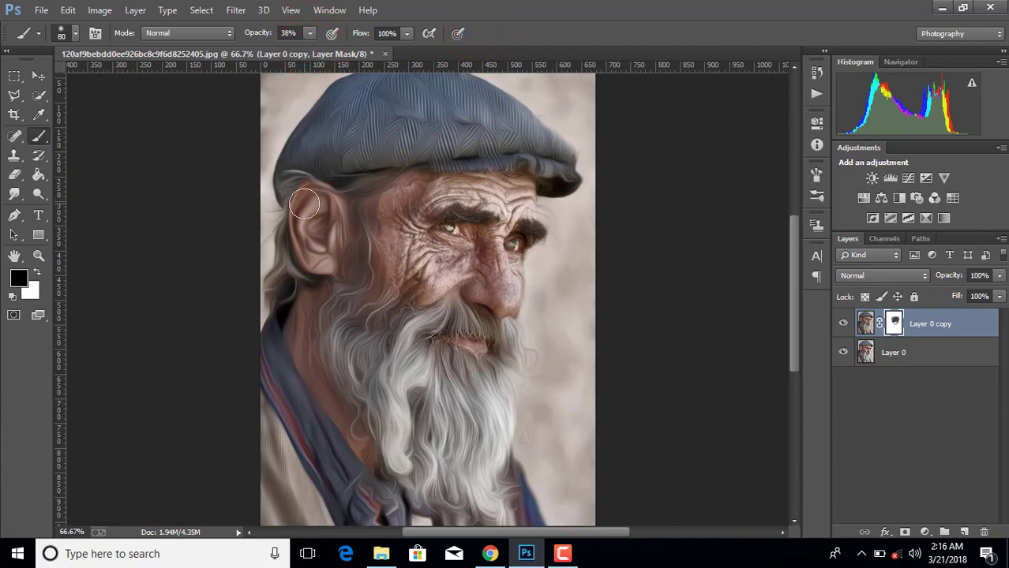
pyautogui.moveTo(305, 205); pyautogui.dragTo(317, 235)
pyautogui.click(358, 444)
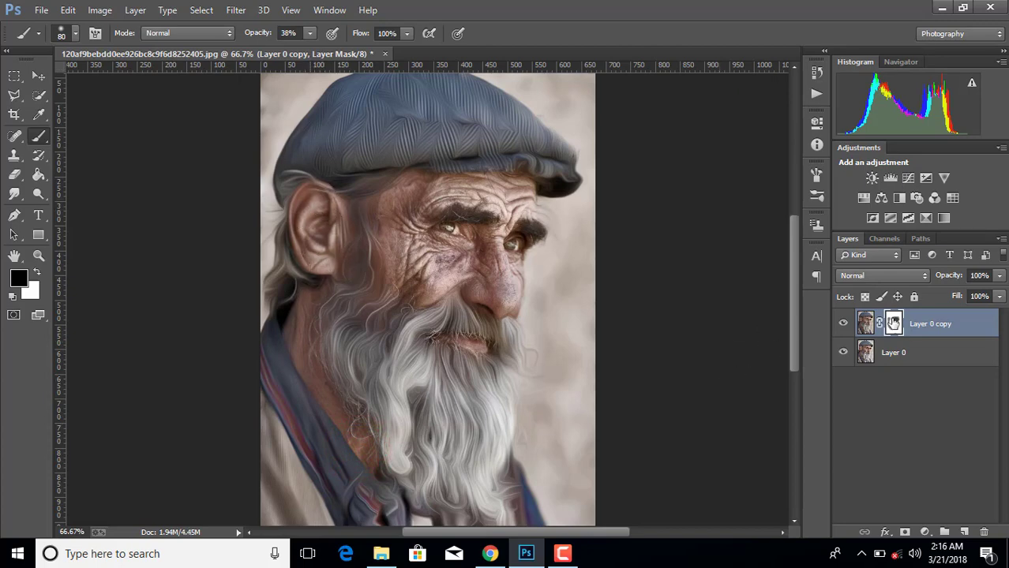
# Step: Merge the visible layers and duplicate the merged layer as Layer 0 copy 2
pyautogui.rightClick(926, 327)
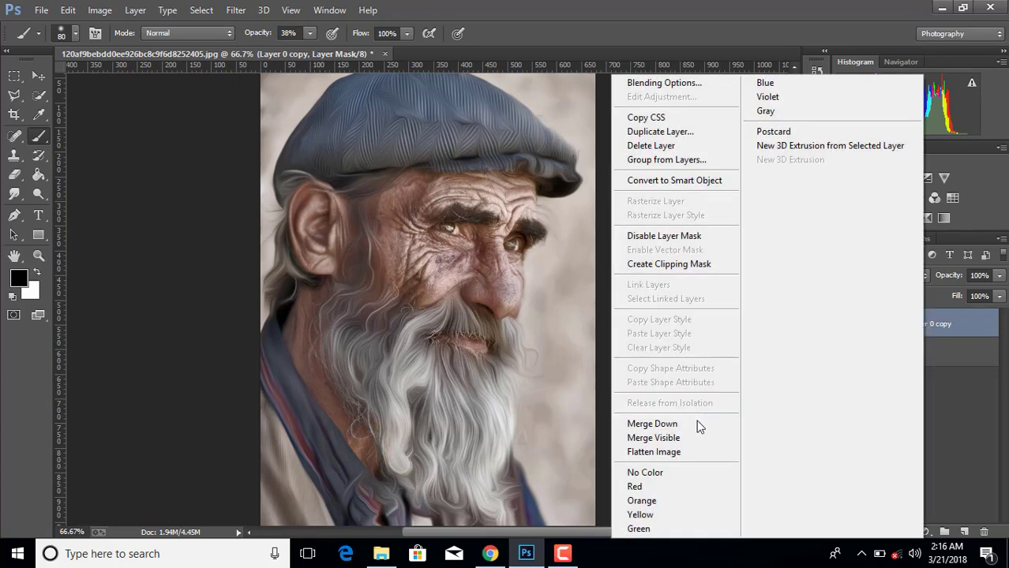
pyautogui.click(671, 437)
pyautogui.click(238, 10)
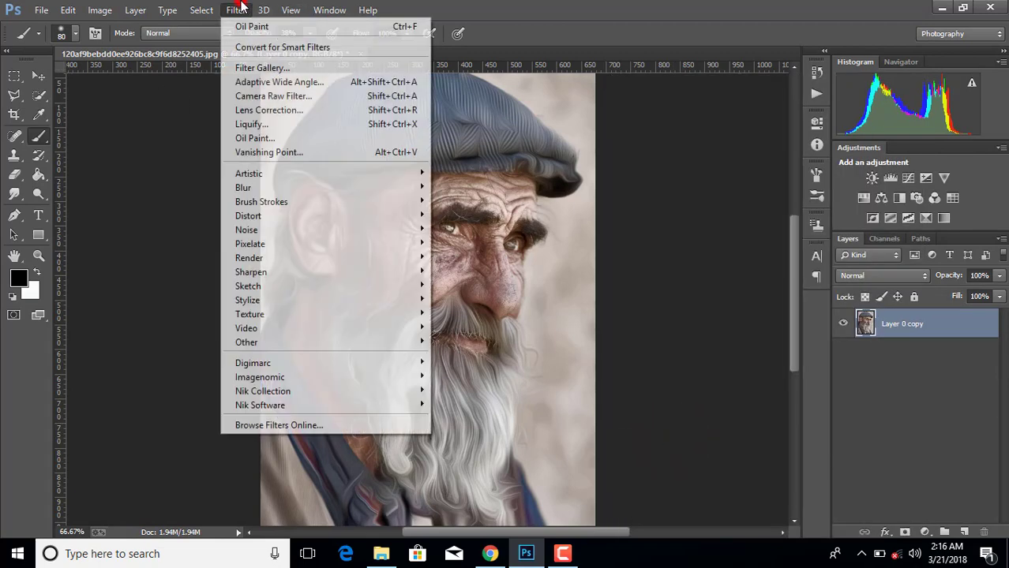
pyautogui.click(594, 6)
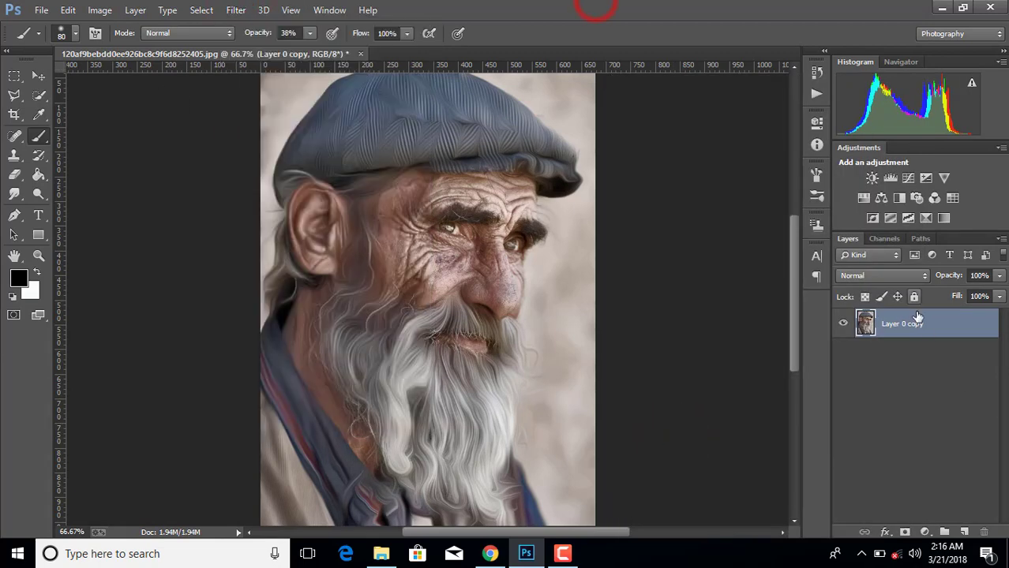
pyautogui.moveTo(916, 323); pyautogui.dragTo(963, 531)
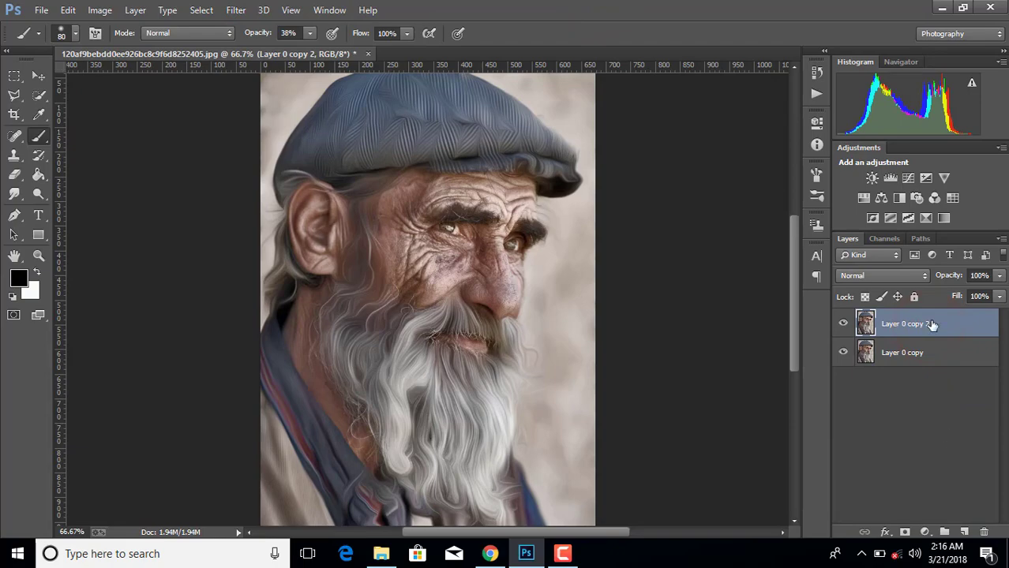
# Step: Set Camera Raw Filter Clarity to +75 on the top layer
pyautogui.click(236, 9)
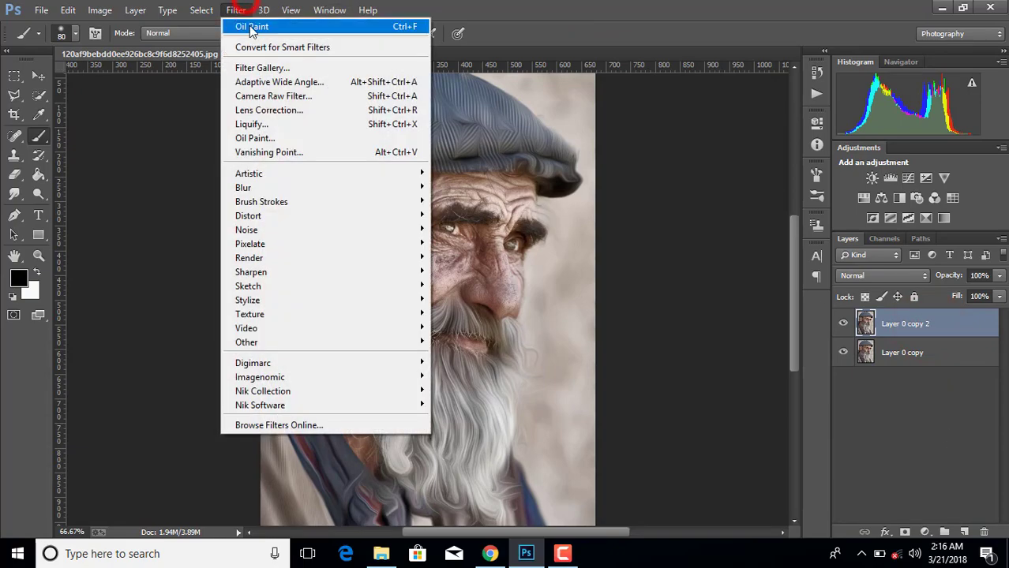
pyautogui.click(269, 96)
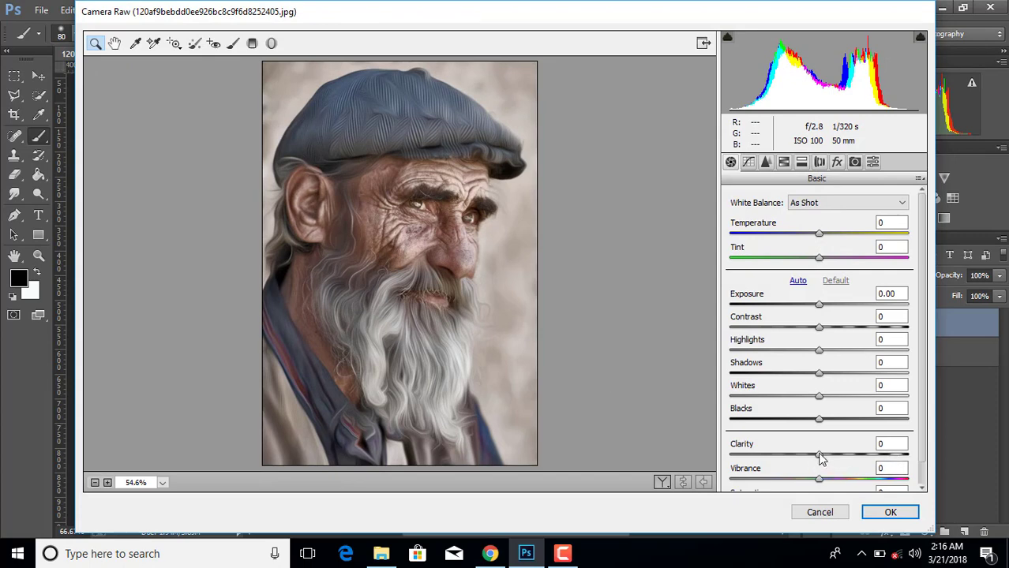
pyautogui.moveTo(819, 455); pyautogui.dragTo(923, 466)
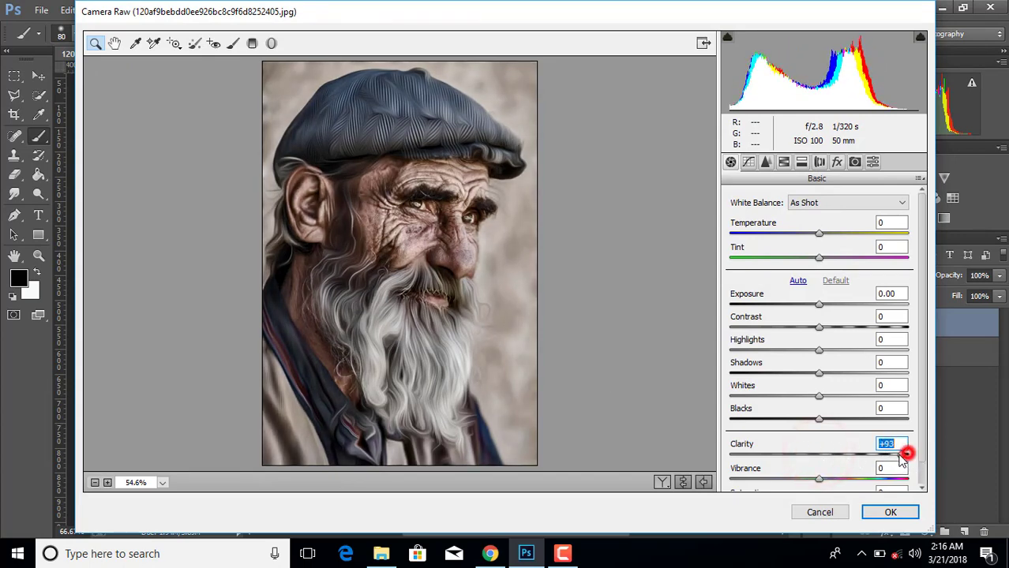
pyautogui.moveTo(907, 456); pyautogui.dragTo(885, 457)
pyautogui.click(885, 511)
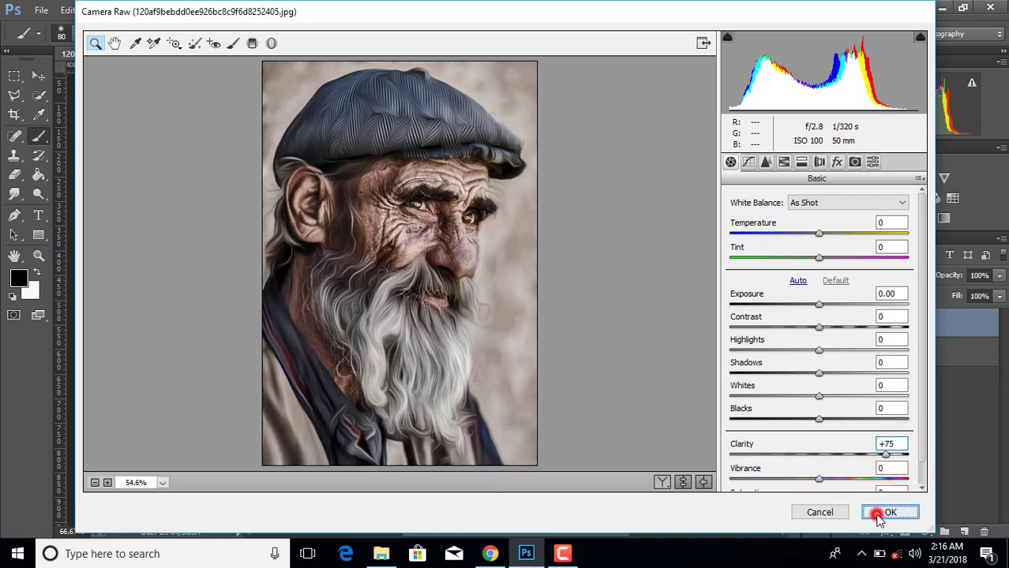
# Step: Apply a second Oil Paint pass with Cleanliness 8.65 and Stylization lowered to about 1.98
pyautogui.click(236, 9)
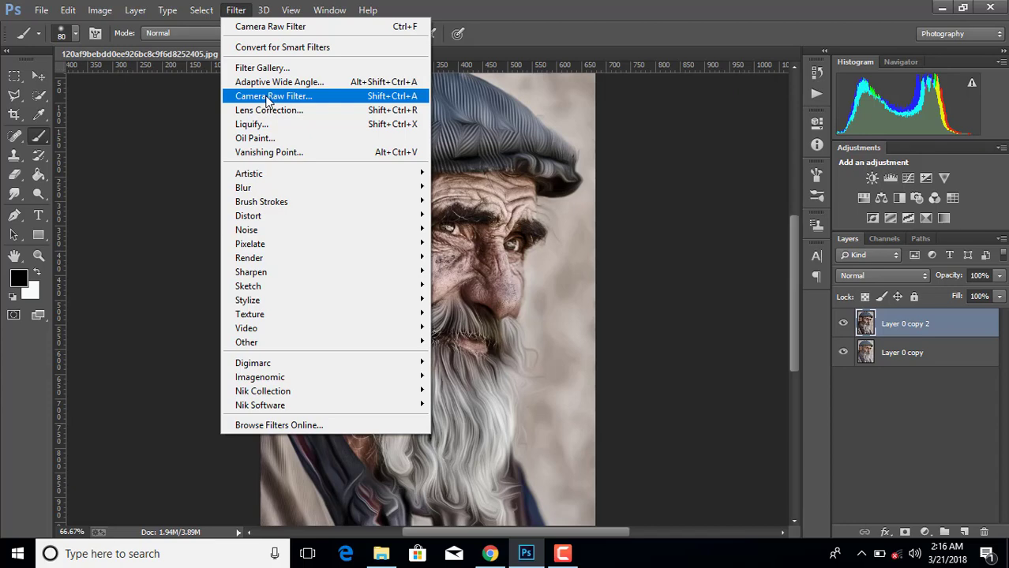
pyautogui.click(268, 139)
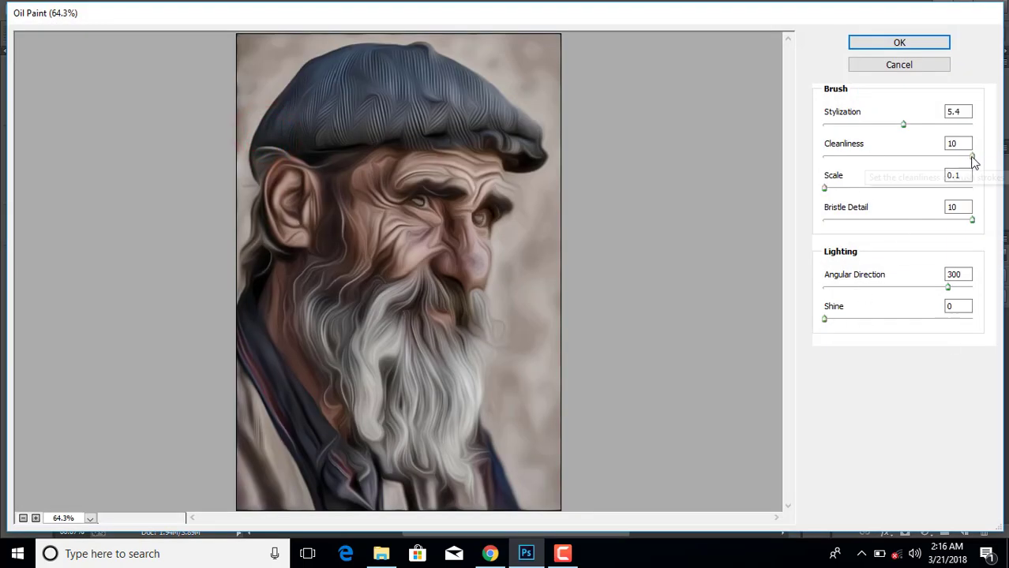
pyautogui.moveTo(971, 157); pyautogui.dragTo(952, 156)
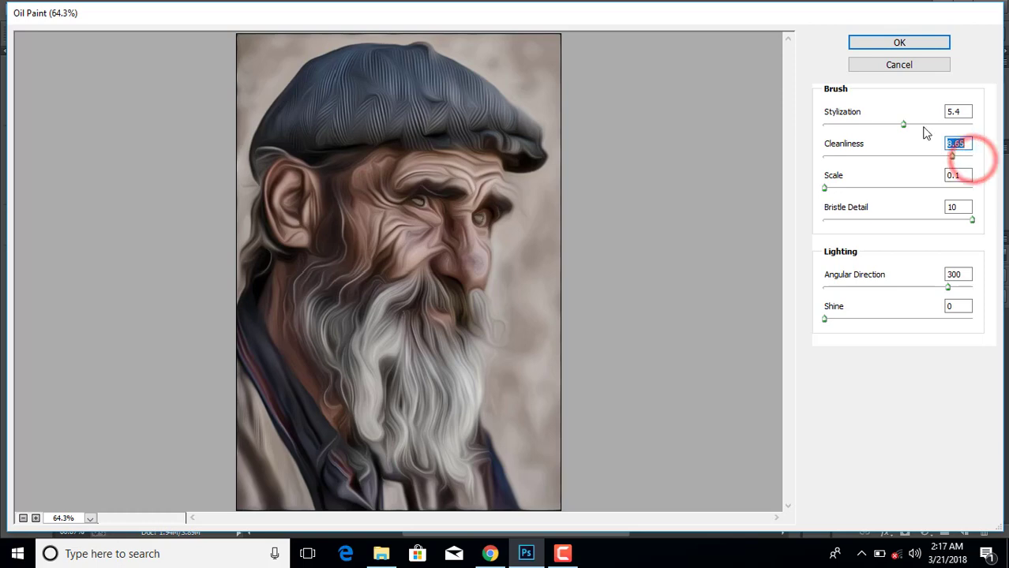
pyautogui.moveTo(903, 124); pyautogui.dragTo(866, 125)
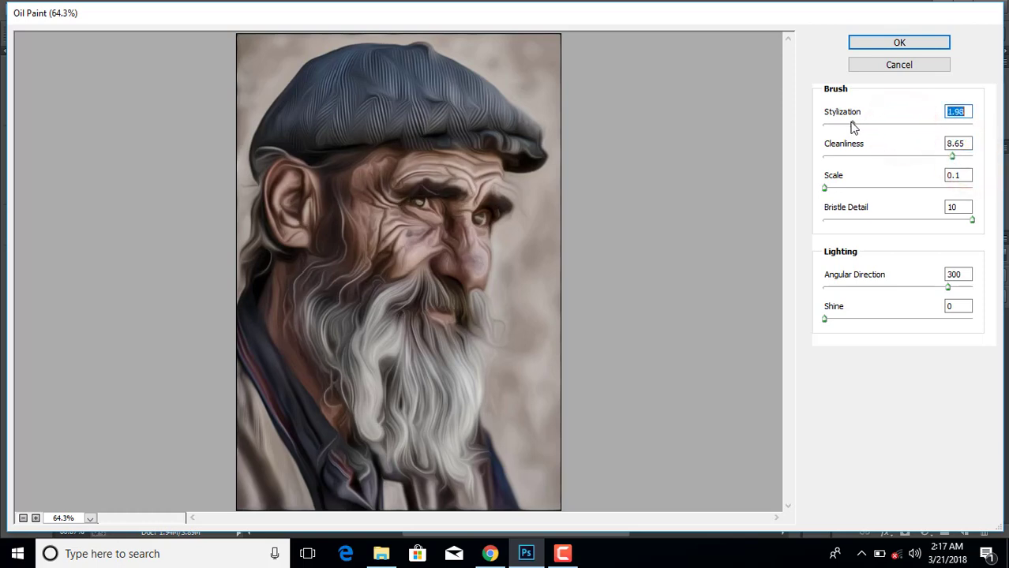
pyautogui.click(899, 42)
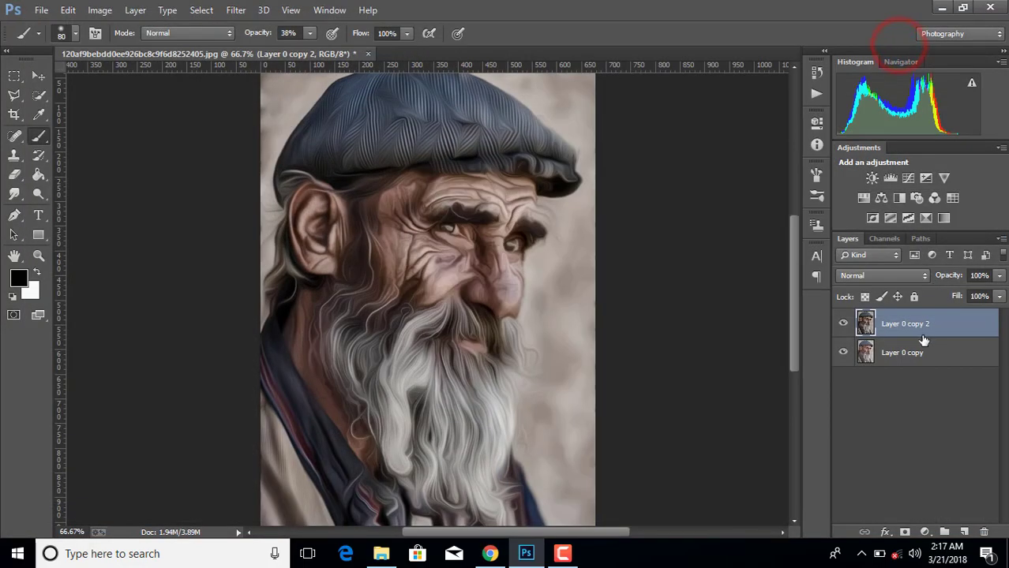
# Step: Add a white mask to Layer 0 copy 2 and paint back eye, cheek, nose tip, beard and ear detail
pyautogui.click(925, 531)
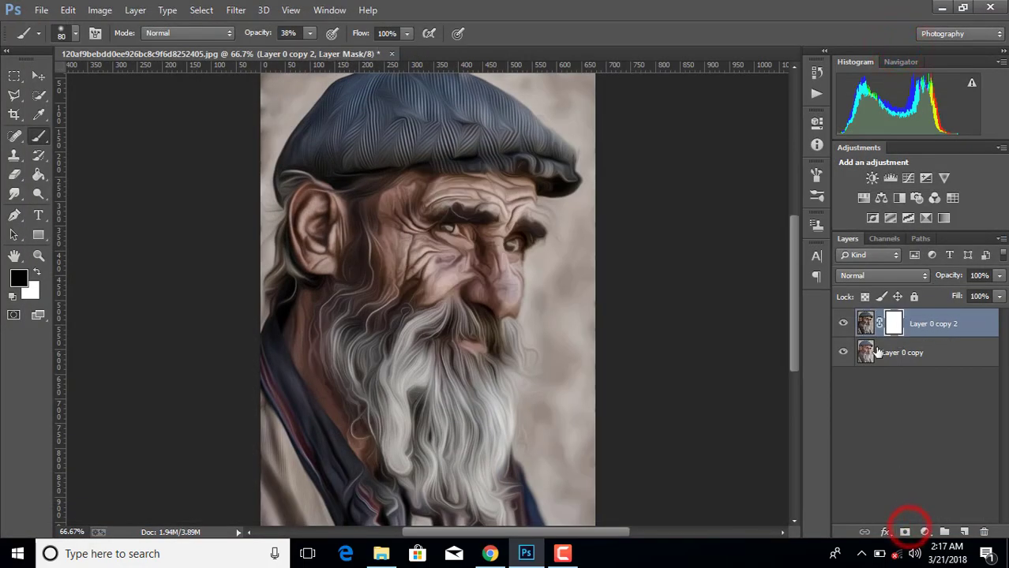
pyautogui.click(308, 33)
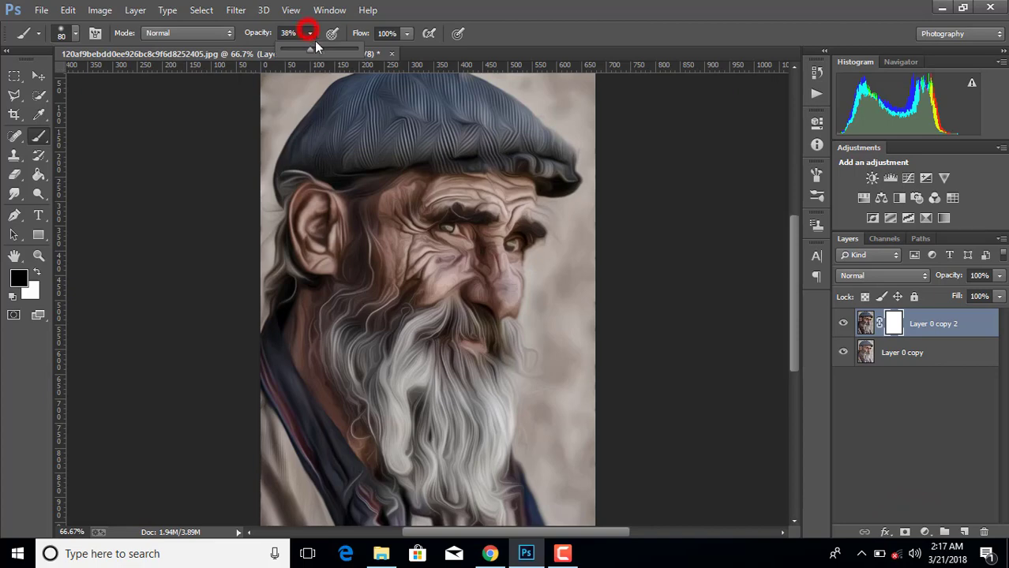
pyautogui.click(418, 201)
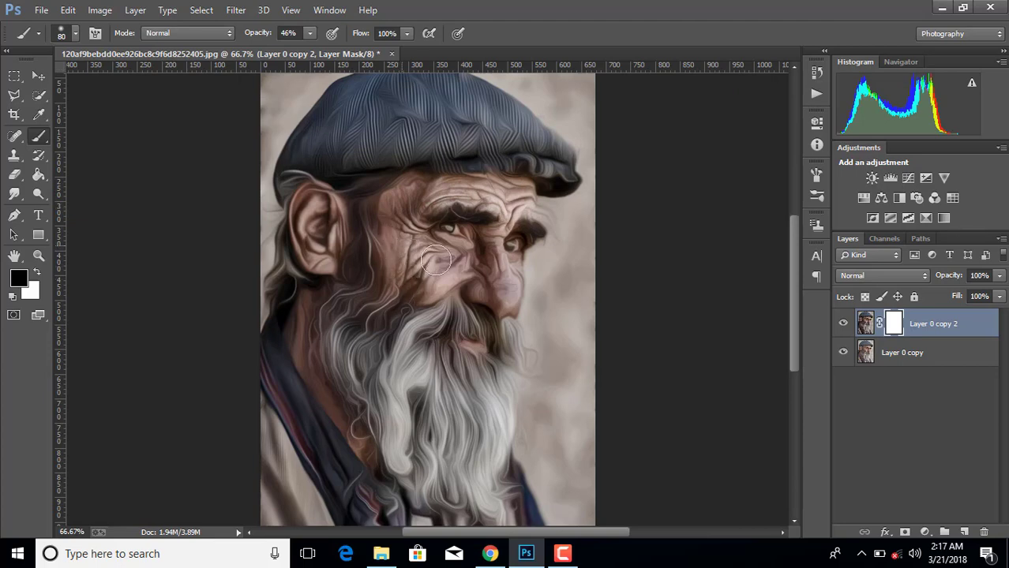
pyautogui.moveTo(435, 260); pyautogui.dragTo(431, 226)
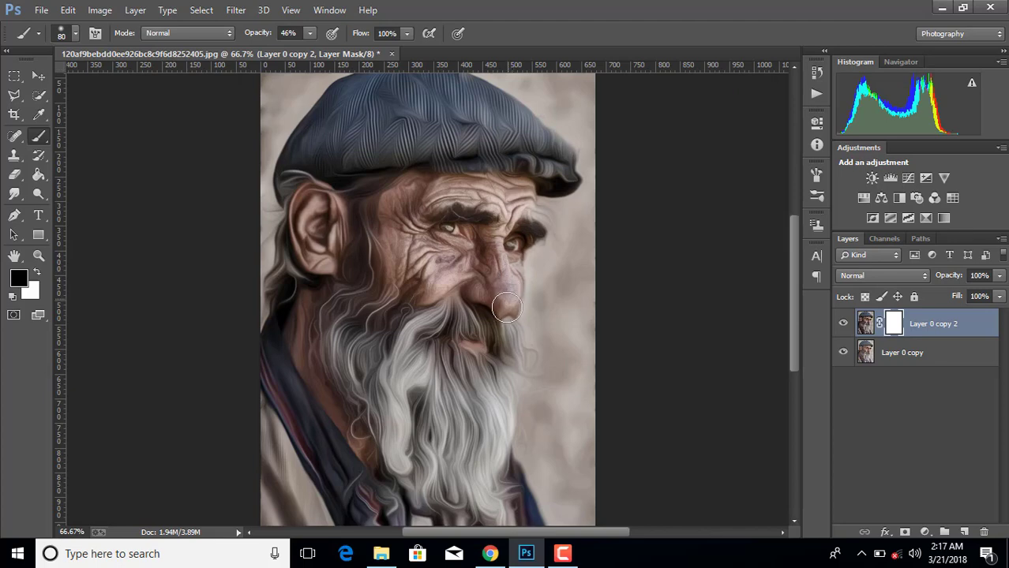
pyautogui.moveTo(486, 303); pyautogui.dragTo(505, 298)
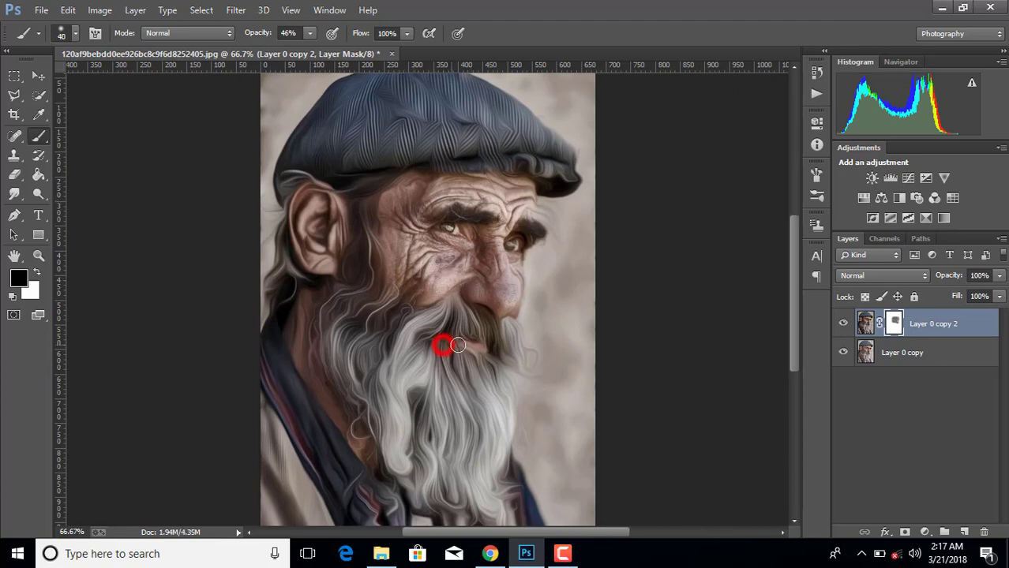
pyautogui.moveTo(456, 345); pyautogui.dragTo(454, 341)
pyautogui.click(496, 41)
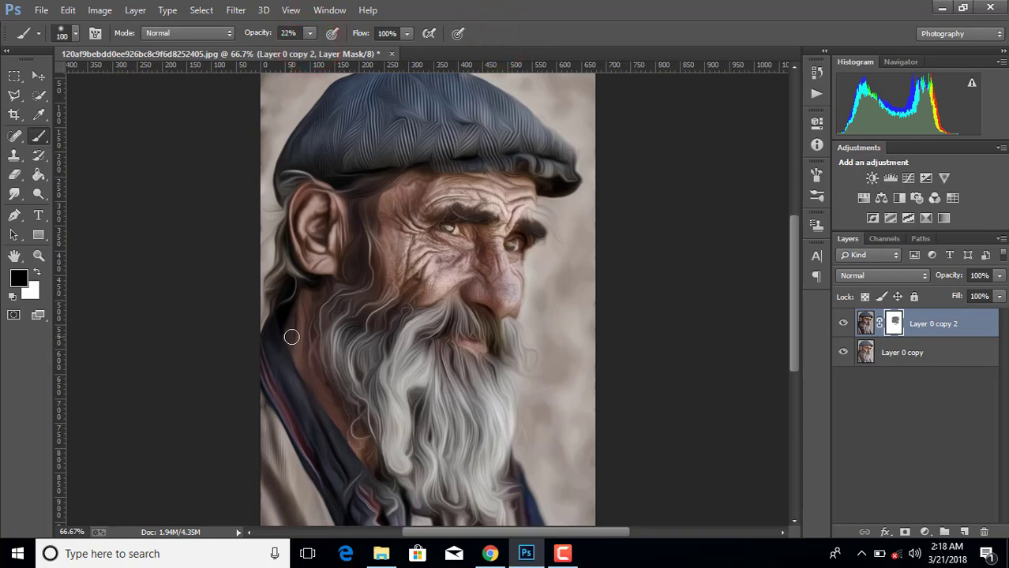
pyautogui.moveTo(316, 207); pyautogui.dragTo(314, 208)
# Step: Merge the masked layers into Layer 0 copy and duplicate it as Layer 0 copy 2
pyautogui.rightClick(926, 359)
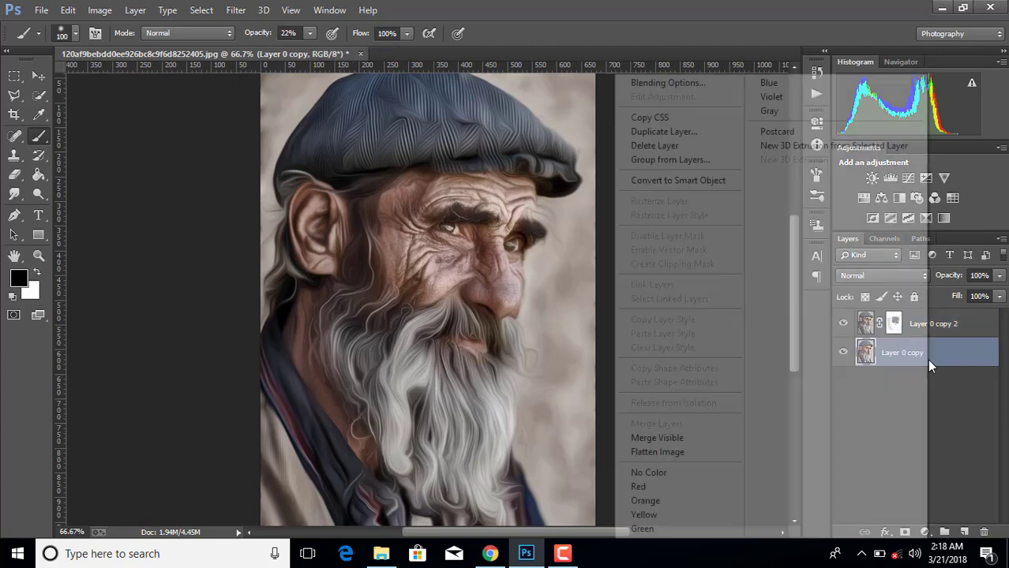
pyautogui.click(677, 433)
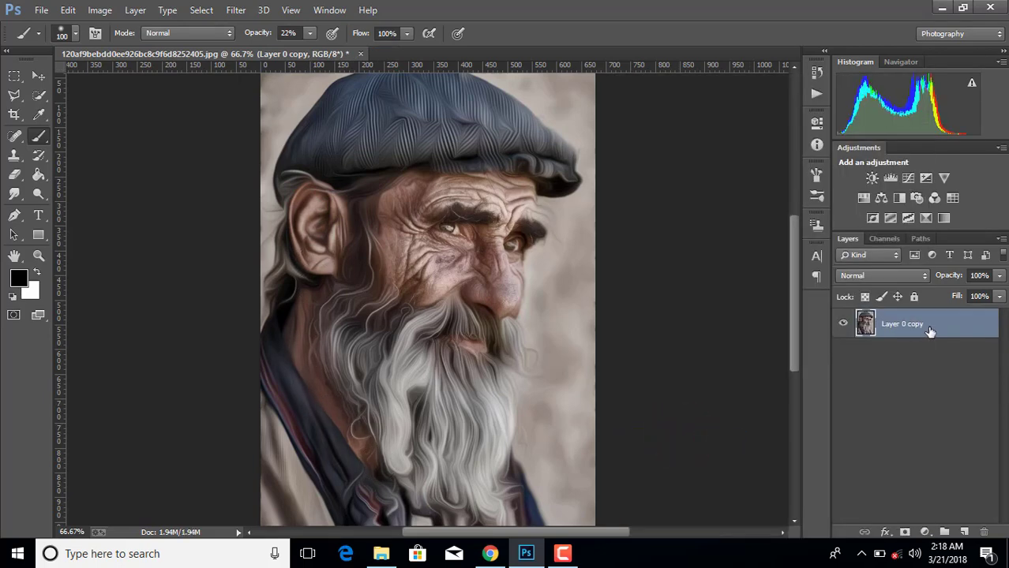
pyautogui.moveTo(940, 356); pyautogui.dragTo(963, 532)
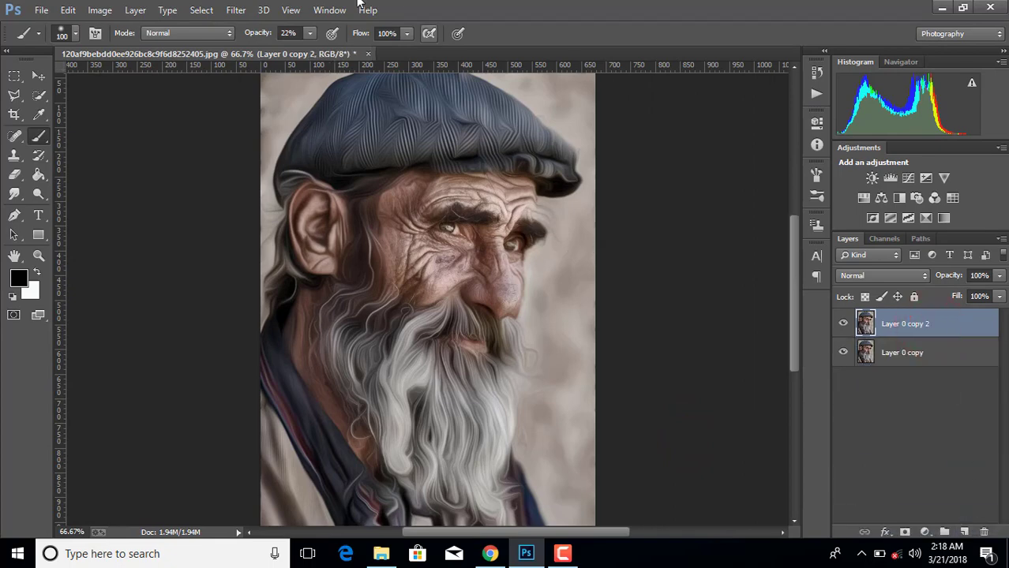
# Step: Convert the top layer to black and white (Yellows 195, Greens 100, Blues -101) and reapply Oil Paint
pyautogui.click(99, 9)
pyautogui.moveTo(122, 47)
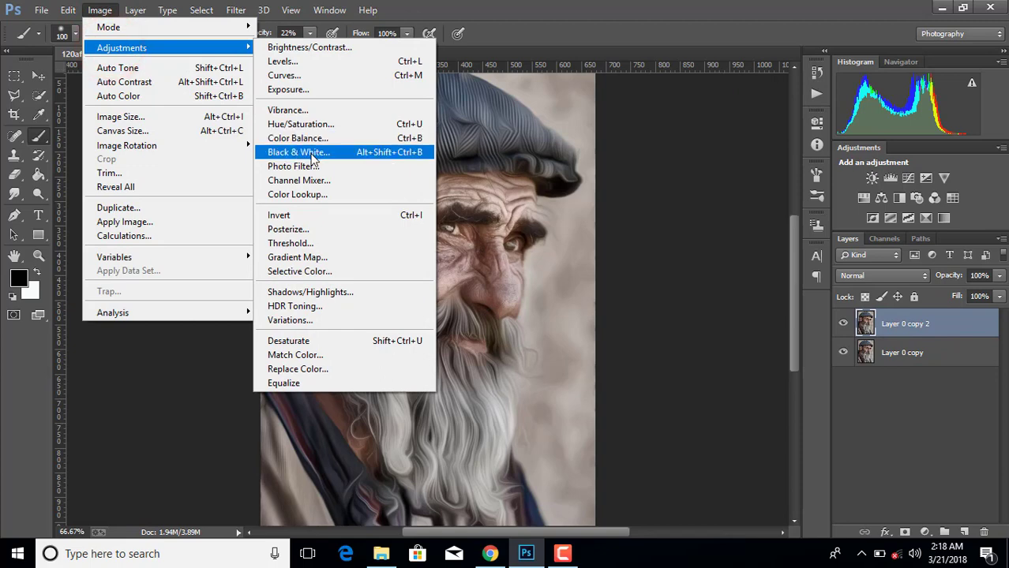
pyautogui.click(314, 152)
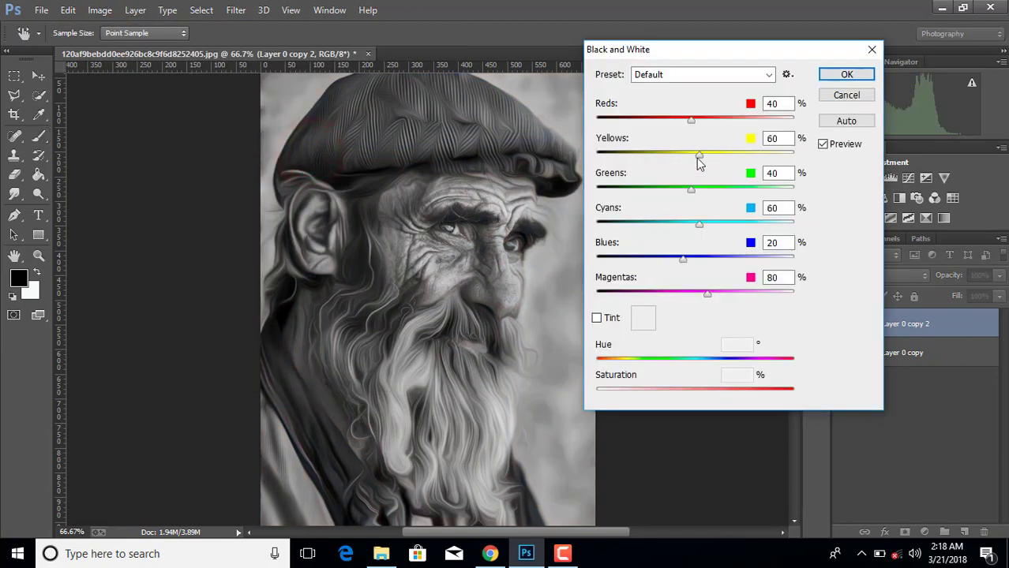
pyautogui.moveTo(698, 156); pyautogui.dragTo(754, 156)
pyautogui.moveTo(689, 195); pyautogui.dragTo(709, 204)
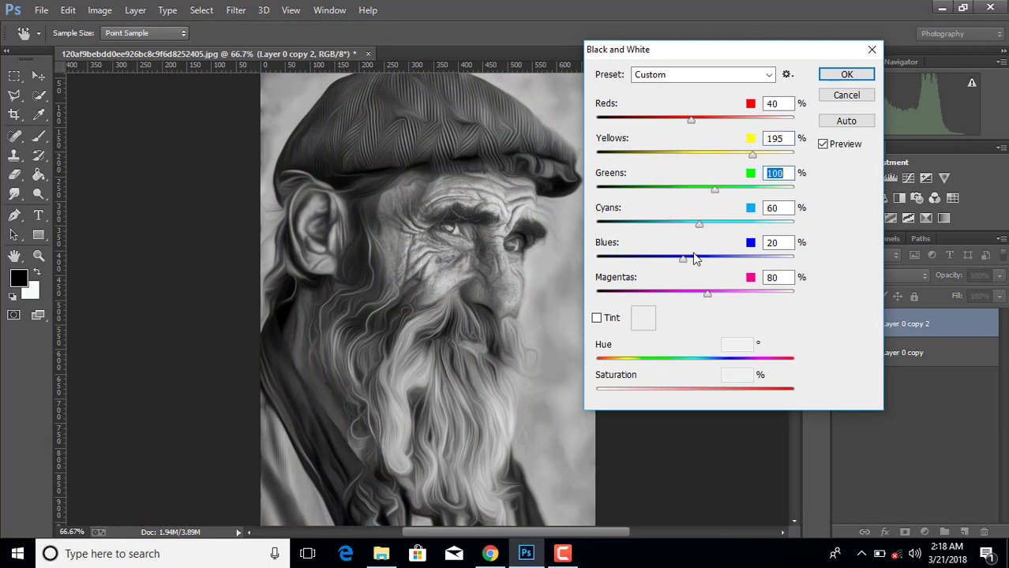
pyautogui.moveTo(682, 258); pyautogui.dragTo(705, 261)
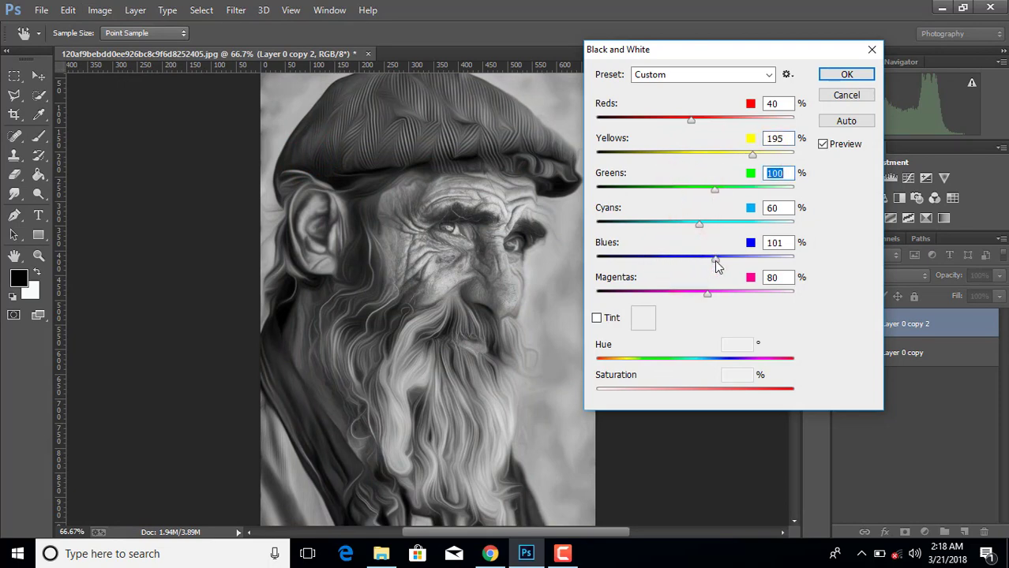
pyautogui.click(636, 259)
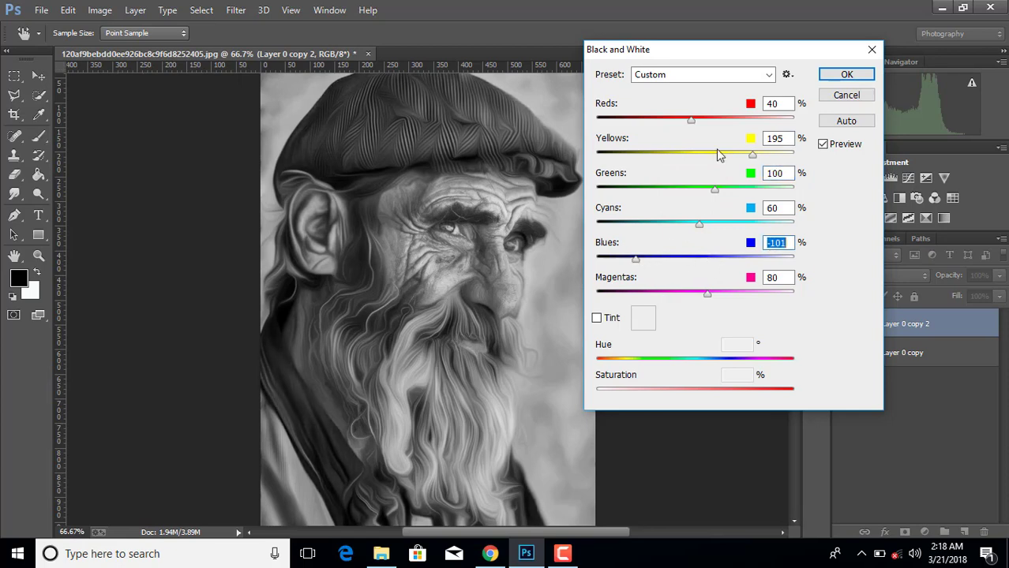
pyautogui.click(830, 74)
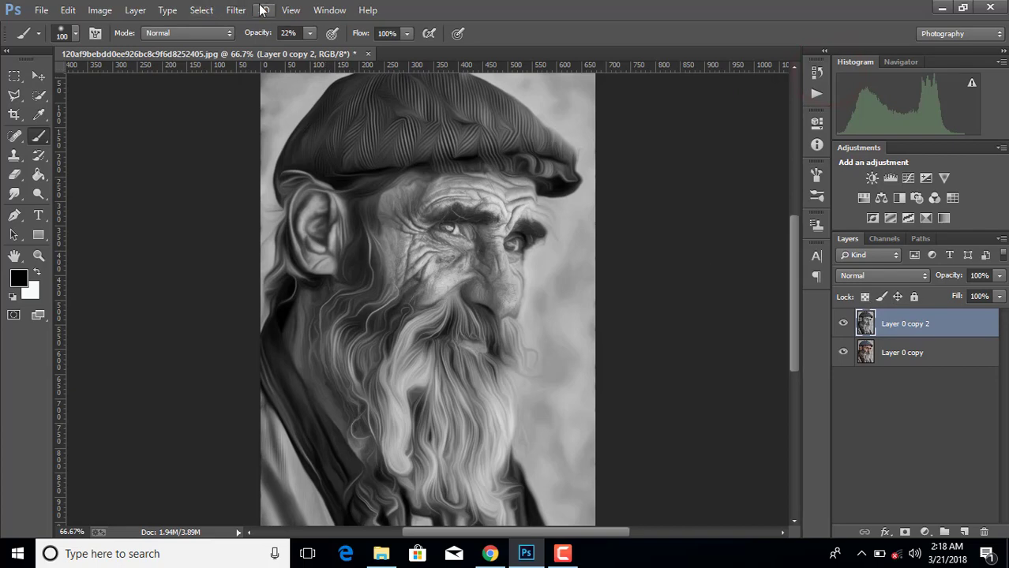
pyautogui.click(235, 9)
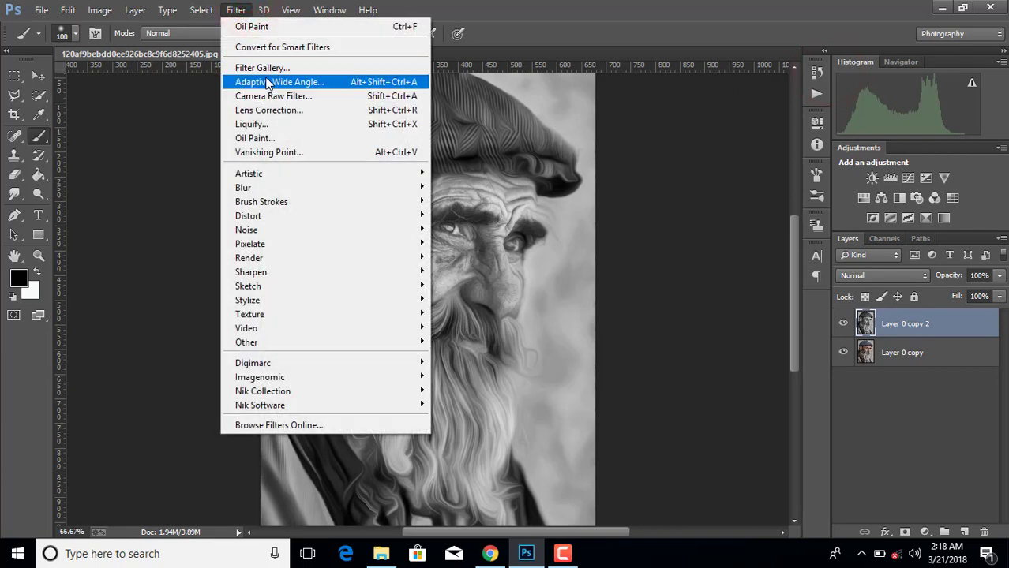
pyautogui.click(274, 29)
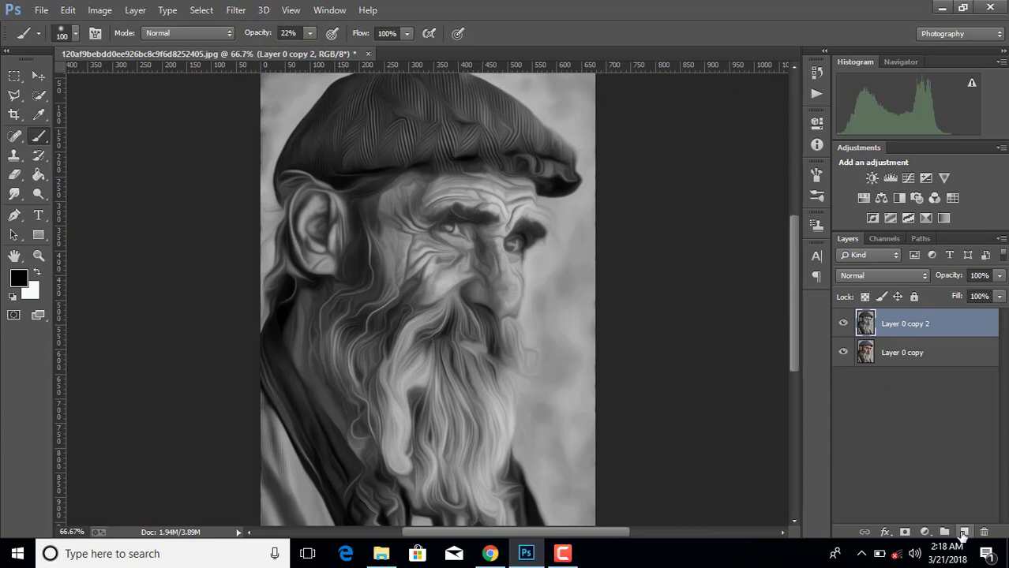
# Step: Add a layer mask to the top layer and paint skin colour back on forehead, cheek and brow
pyautogui.click(904, 532)
pyautogui.click(905, 532)
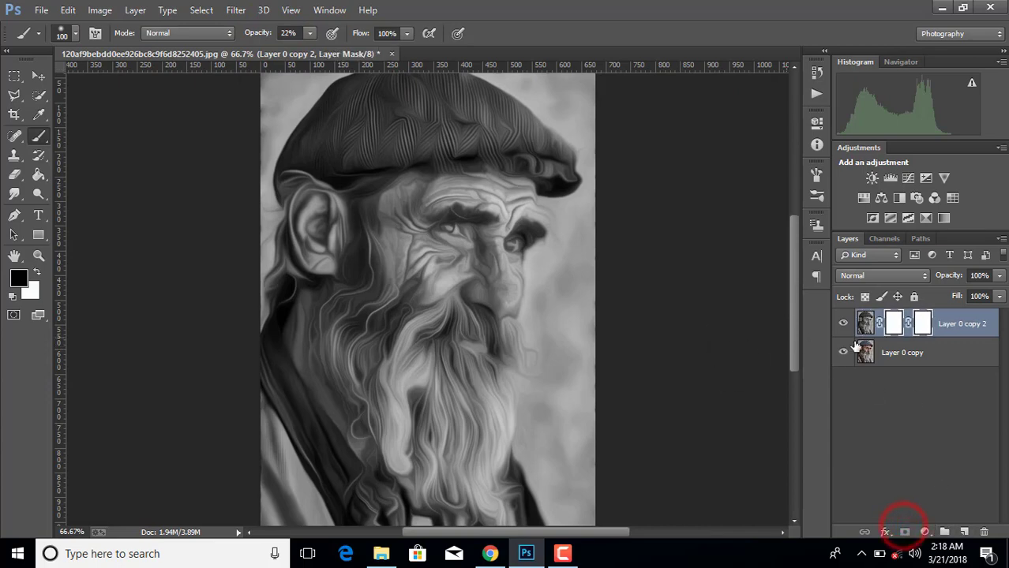
pyautogui.click(67, 10)
pyautogui.click(110, 34)
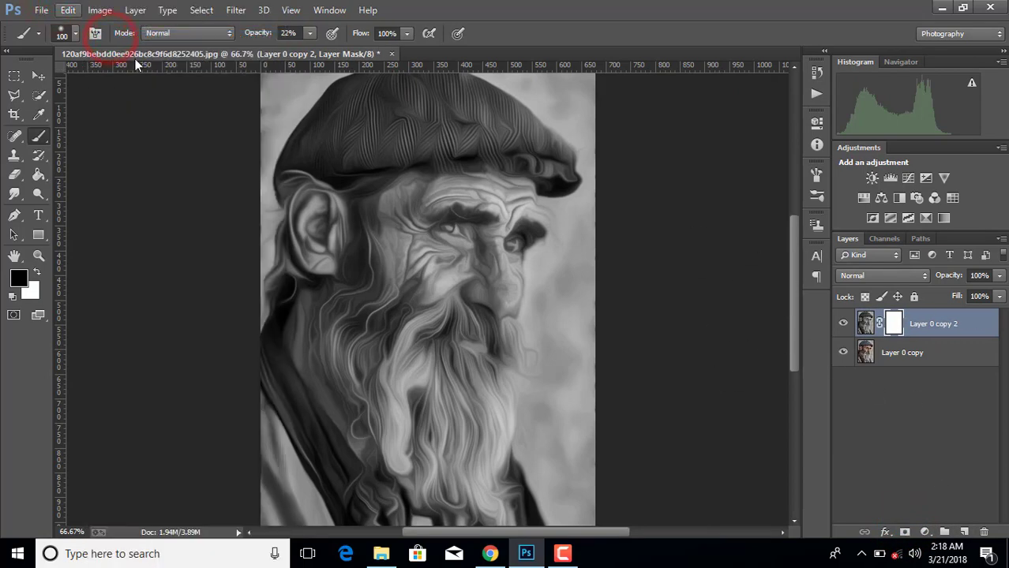
pyautogui.click(891, 321)
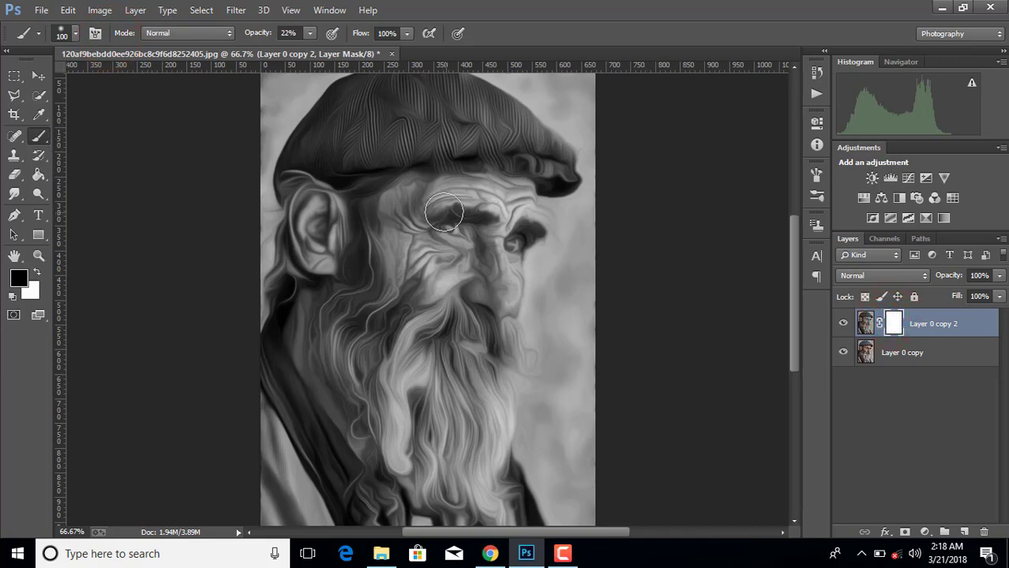
pyautogui.click(410, 208)
pyautogui.moveTo(412, 319); pyautogui.dragTo(413, 247)
pyautogui.moveTo(487, 198)
pyautogui.mouseDown()
pyautogui.moveTo(430, 202)
pyautogui.moveTo(401, 252)
pyautogui.moveTo(504, 299)
pyautogui.mouseUp()
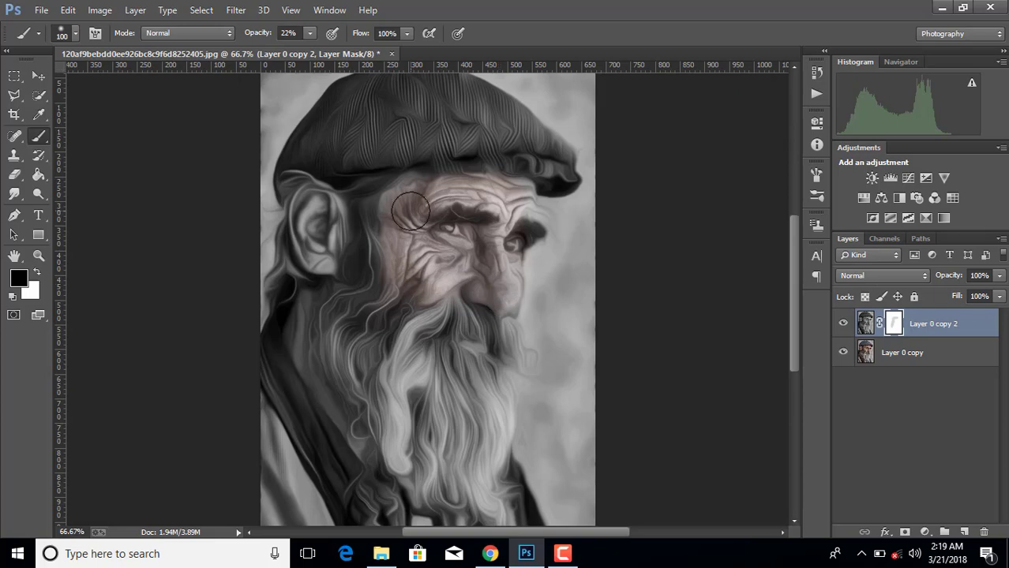
# Step: Step backward through history to remove those brush strokes and the layer mask
pyautogui.click(67, 10)
pyautogui.click(110, 37)
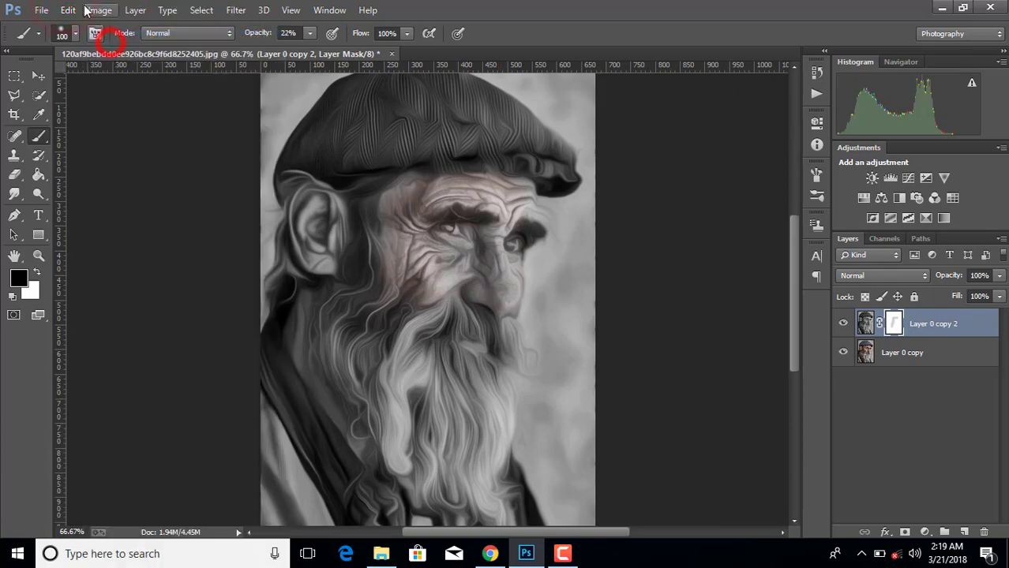
pyautogui.click(68, 10)
pyautogui.click(110, 37)
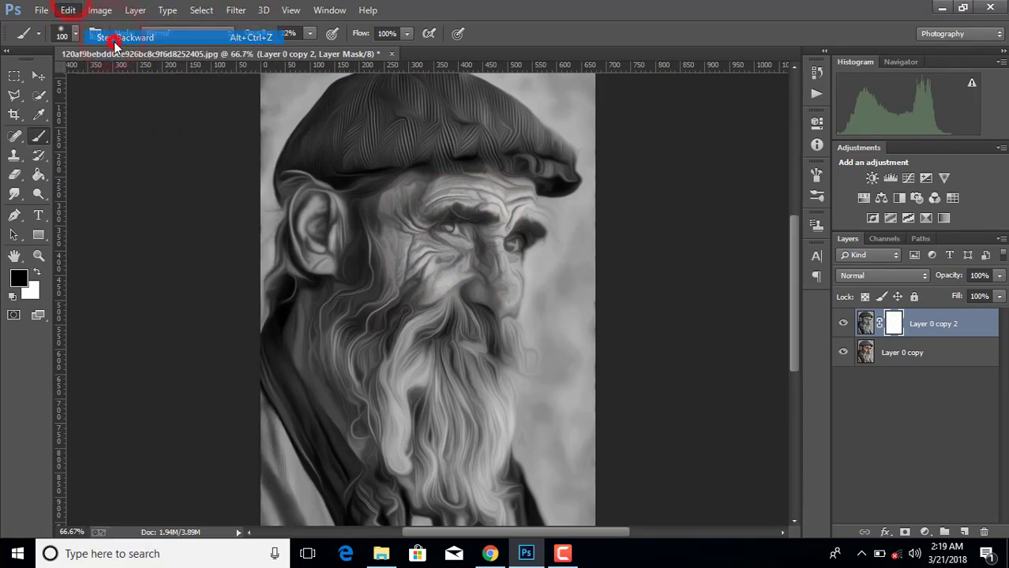
pyautogui.click(68, 10)
pyautogui.click(117, 41)
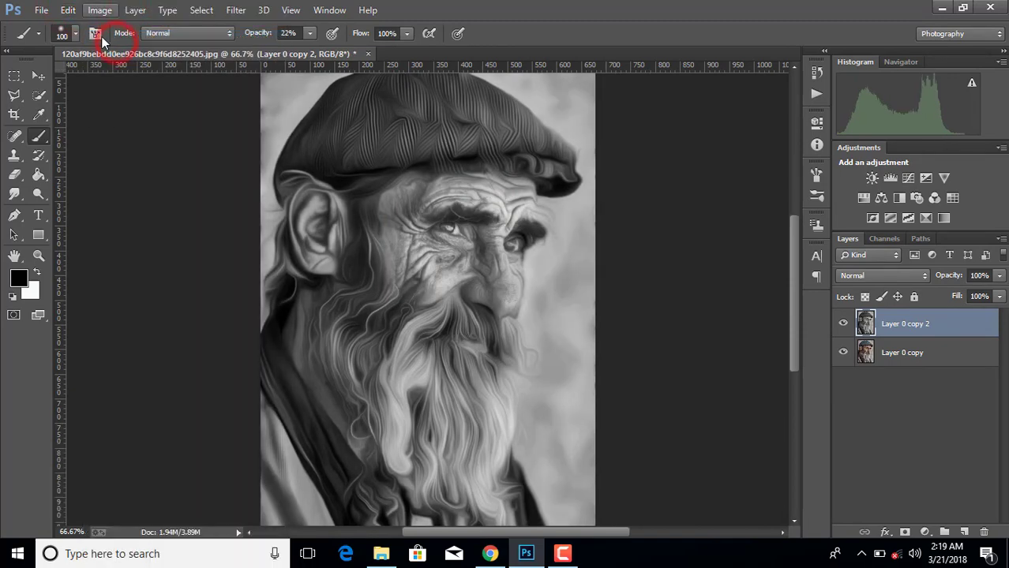
# Step: Duplicate Layer 0 copy 2 as Layer 0 copy 3 and reapply the last Oil Paint filter
pyautogui.click(929, 325)
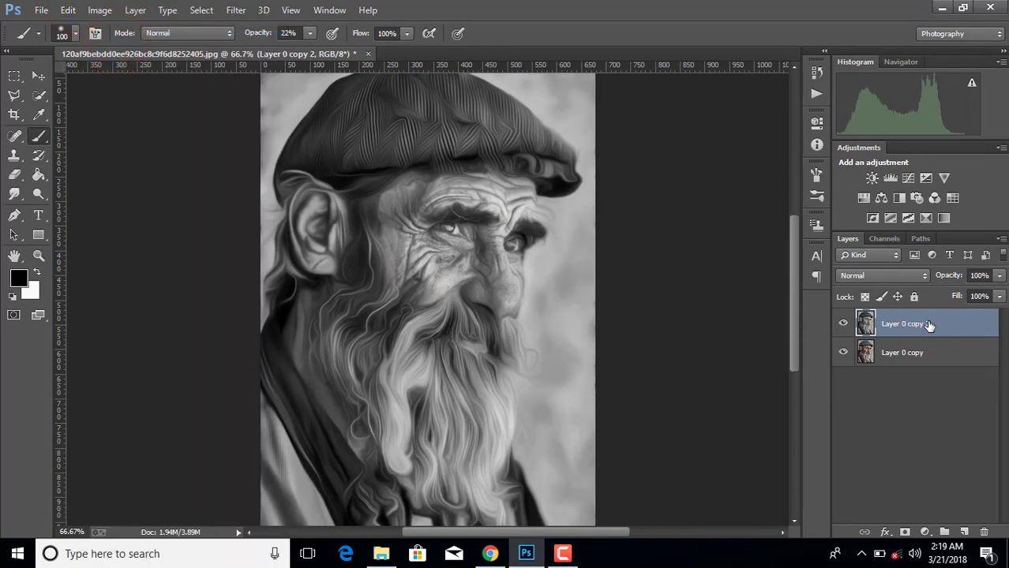
pyautogui.hotkey('ctrl', 'j')
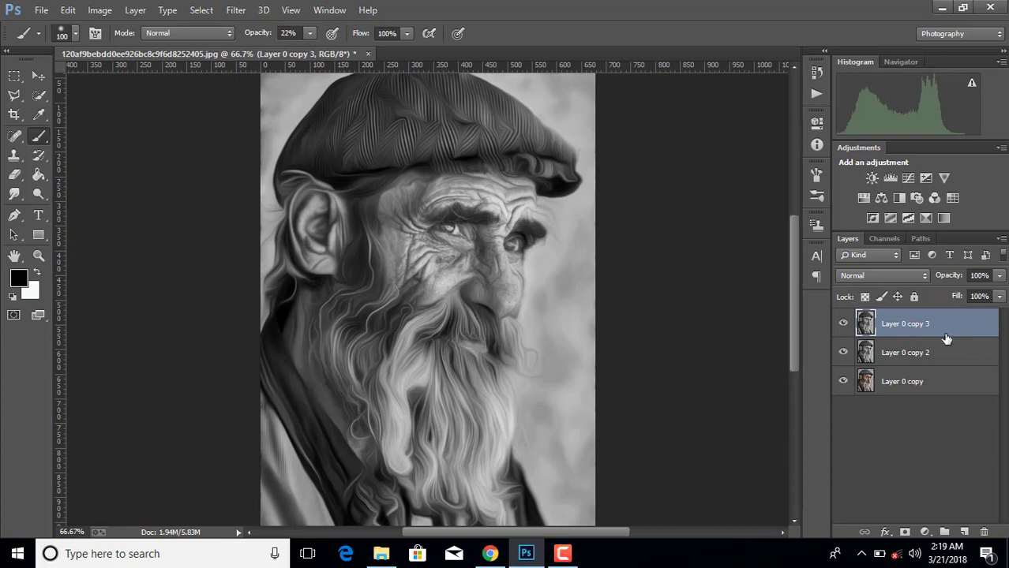
pyautogui.click(239, 10)
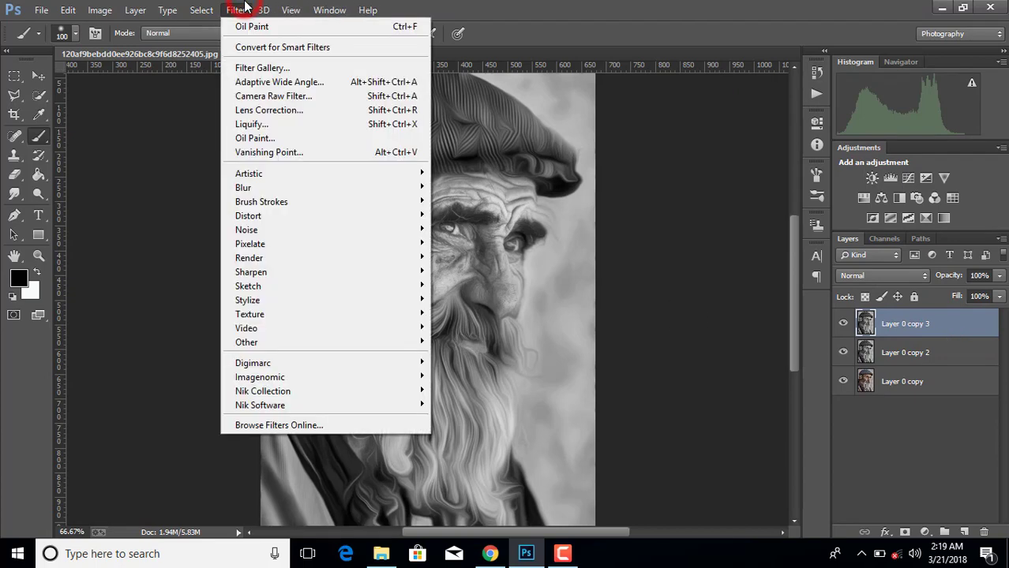
pyautogui.click(258, 26)
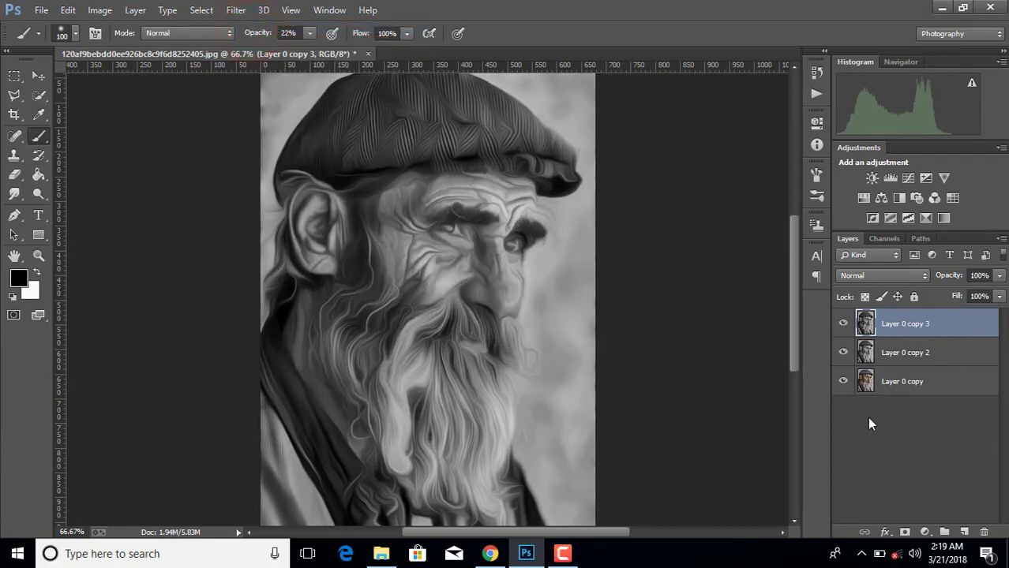
# Step: Add a layer mask to Layer 0 copy 3 and paint black at 71% opacity over the nose and left cheek
pyautogui.click(905, 531)
pyautogui.moveTo(399, 209)
pyautogui.mouseDown()
pyautogui.moveTo(488, 189)
pyautogui.moveTo(512, 207)
pyautogui.mouseUp()
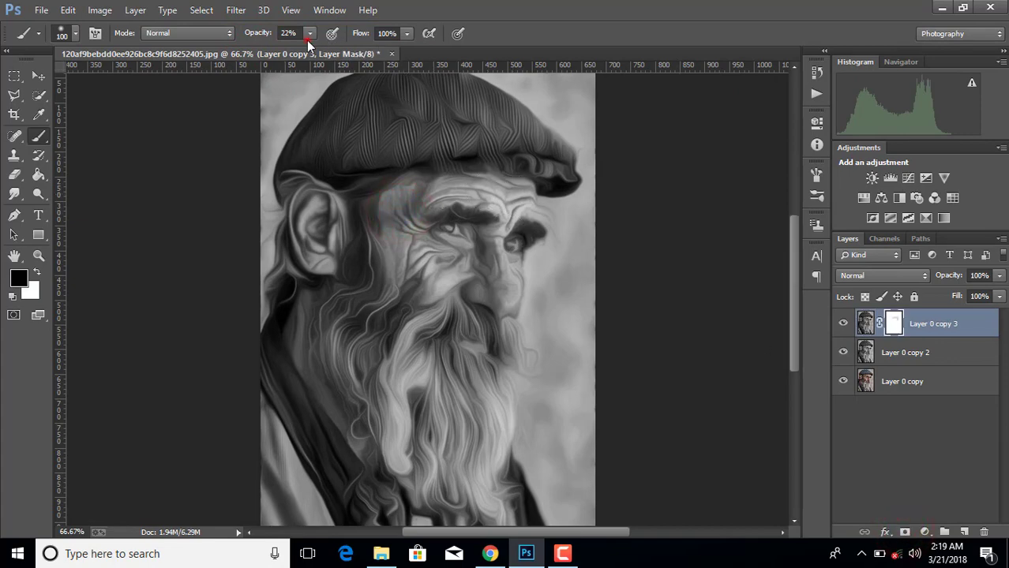
pyautogui.moveTo(308, 44); pyautogui.dragTo(346, 51)
pyautogui.moveTo(385, 225)
pyautogui.mouseDown()
pyautogui.moveTo(471, 197)
pyautogui.moveTo(510, 198)
pyautogui.moveTo(426, 229)
pyautogui.moveTo(417, 252)
pyautogui.mouseUp()
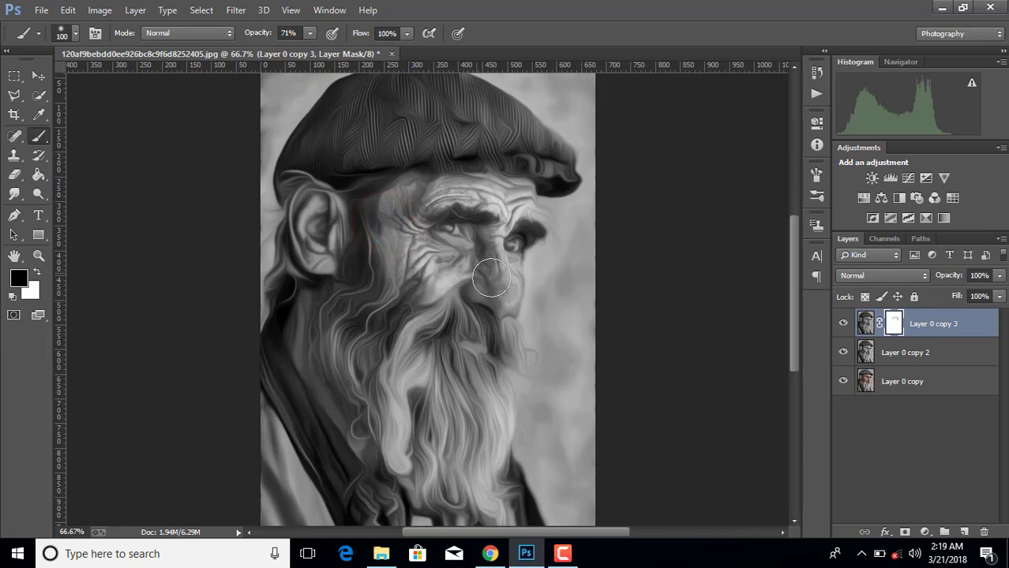
pyautogui.moveTo(492, 284)
pyautogui.mouseDown()
pyautogui.moveTo(501, 263)
pyautogui.moveTo(408, 236)
pyautogui.moveTo(411, 192)
pyautogui.mouseUp()
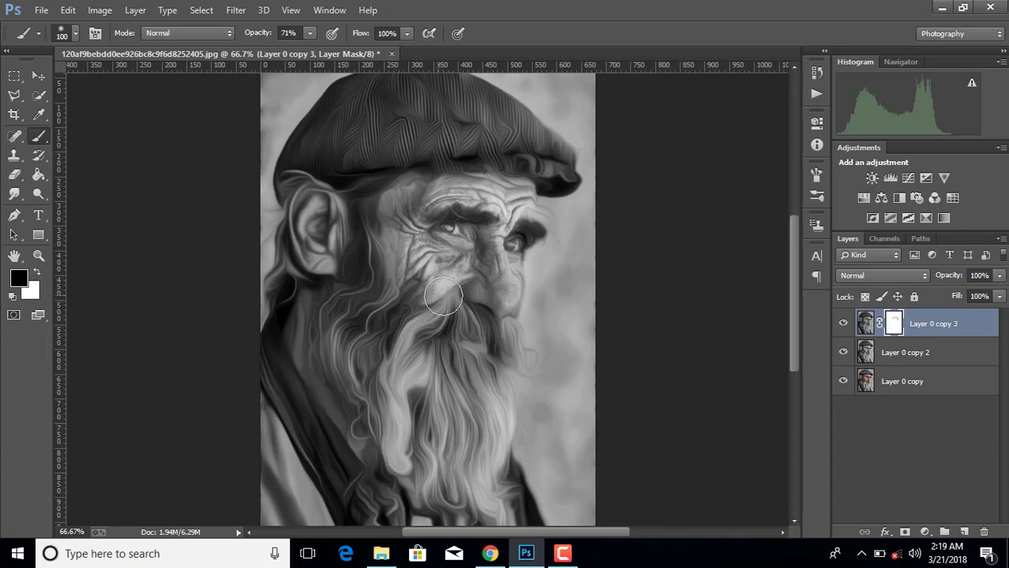
pyautogui.moveTo(427, 289)
pyautogui.mouseDown()
pyautogui.moveTo(412, 286)
pyautogui.moveTo(507, 287)
pyautogui.mouseUp()
# Step: Paint the mask over the ear, beard, temple, cheek and forehead to tone down the oil effect
pyautogui.moveTo(308, 225)
pyautogui.mouseDown()
pyautogui.moveTo(309, 207)
pyautogui.moveTo(318, 254)
pyautogui.moveTo(318, 207)
pyautogui.moveTo(319, 251)
pyautogui.moveTo(325, 213)
pyautogui.mouseUp()
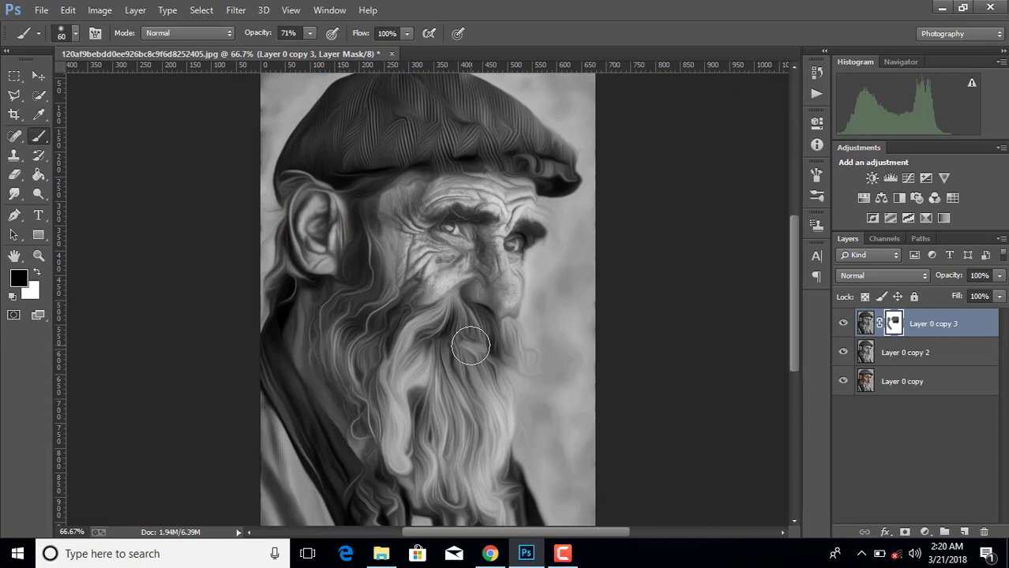
pyautogui.moveTo(449, 341); pyautogui.dragTo(473, 352)
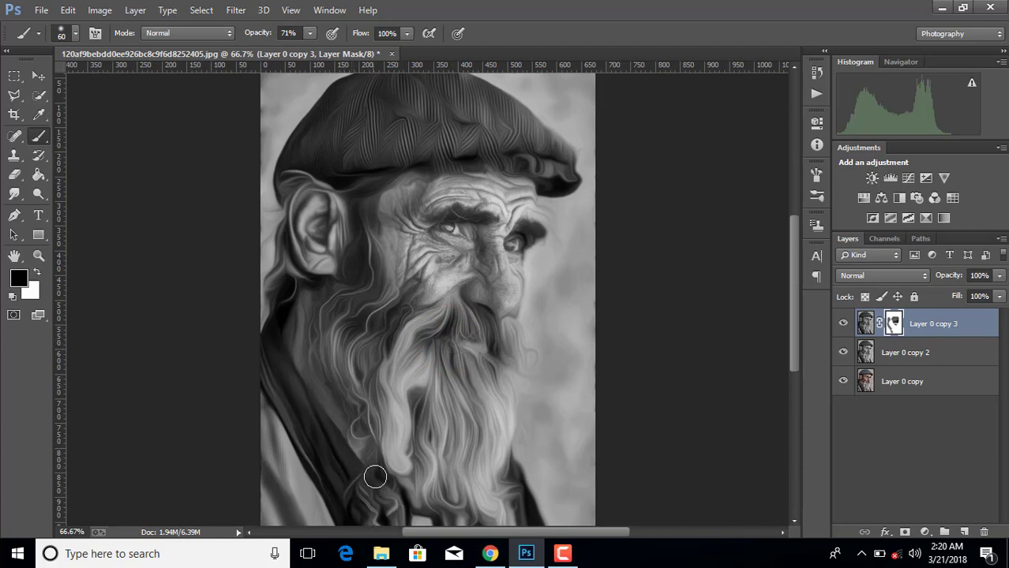
pyautogui.moveTo(312, 208); pyautogui.dragTo(314, 213)
pyautogui.moveTo(405, 202); pyautogui.dragTo(404, 196)
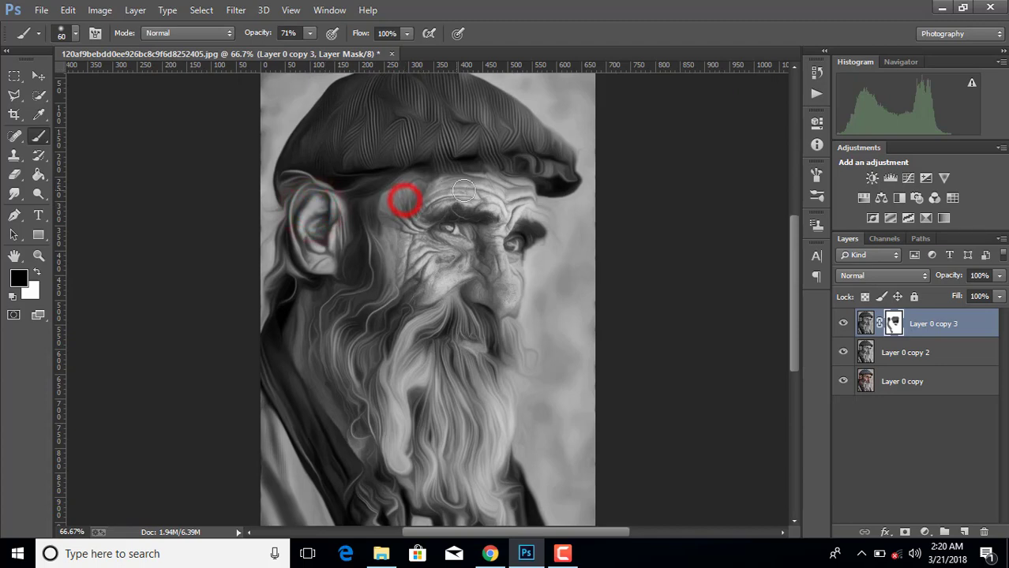
pyautogui.moveTo(400, 246); pyautogui.dragTo(404, 241)
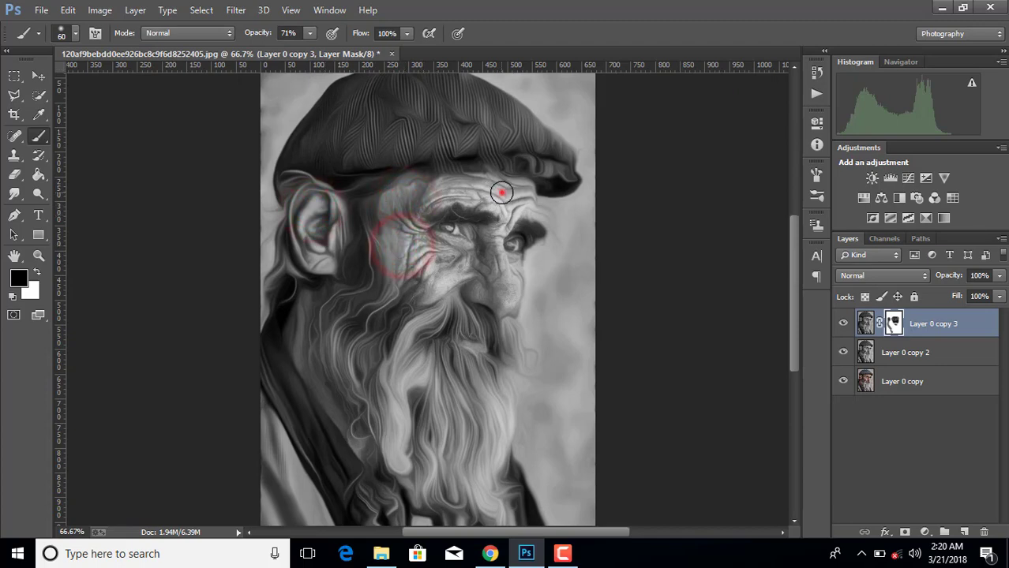
pyautogui.moveTo(499, 198); pyautogui.dragTo(511, 186)
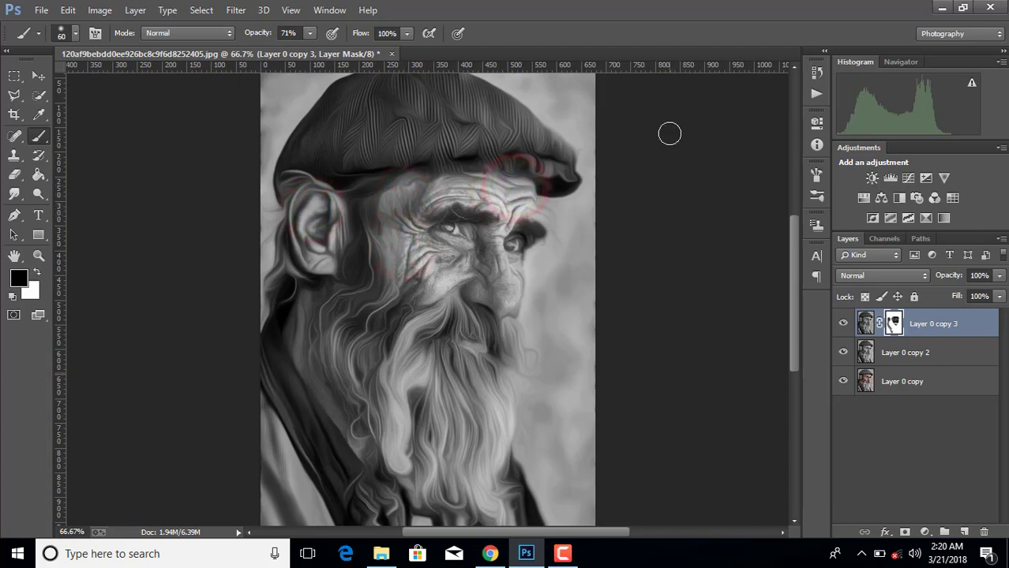
# Step: Merge visible layers into Layer 0 copy 3 and add a -36 Camera Raw post-crop vignette
pyautogui.rightClick(920, 335)
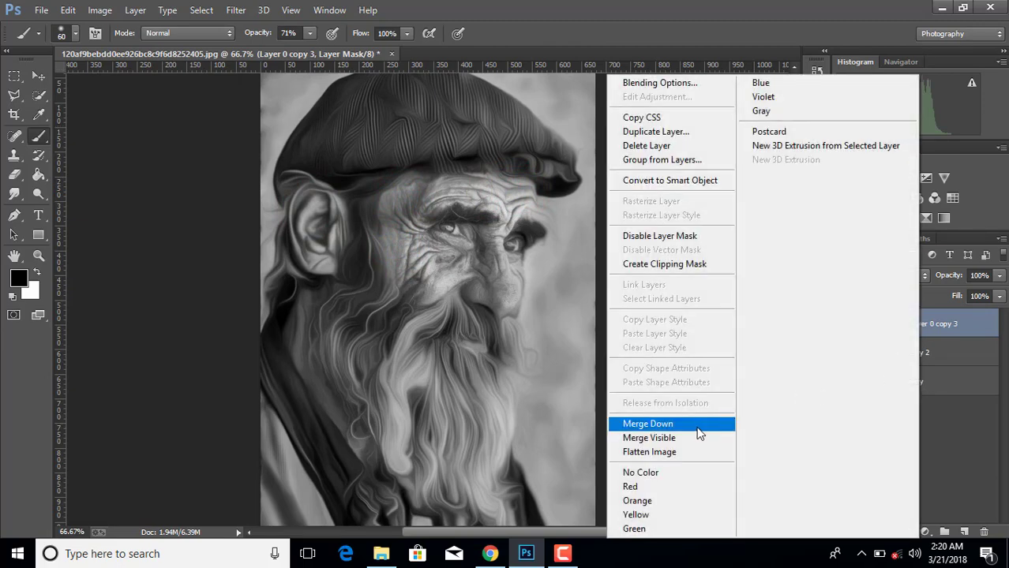
pyautogui.click(690, 436)
pyautogui.click(236, 10)
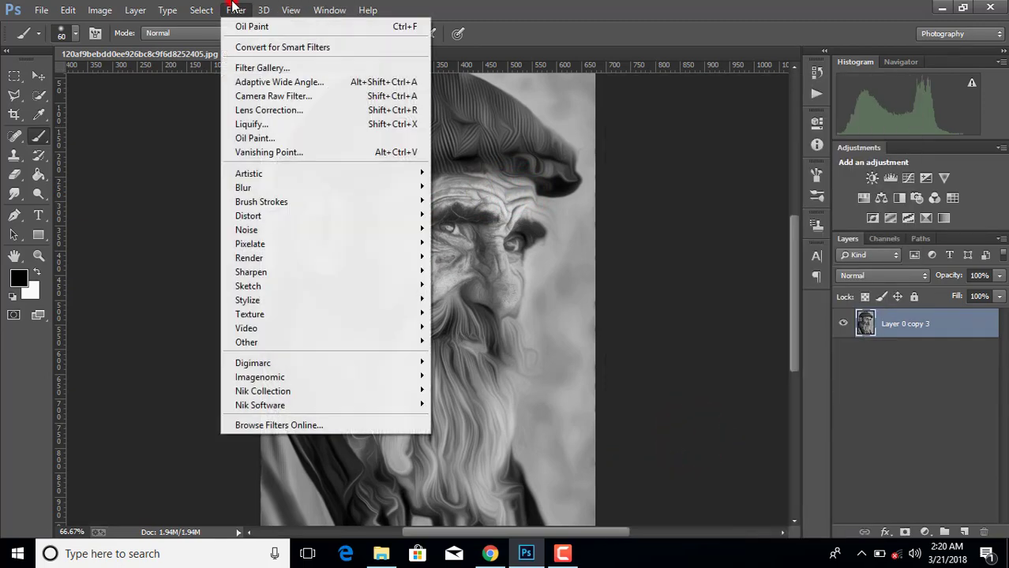
pyautogui.click(271, 92)
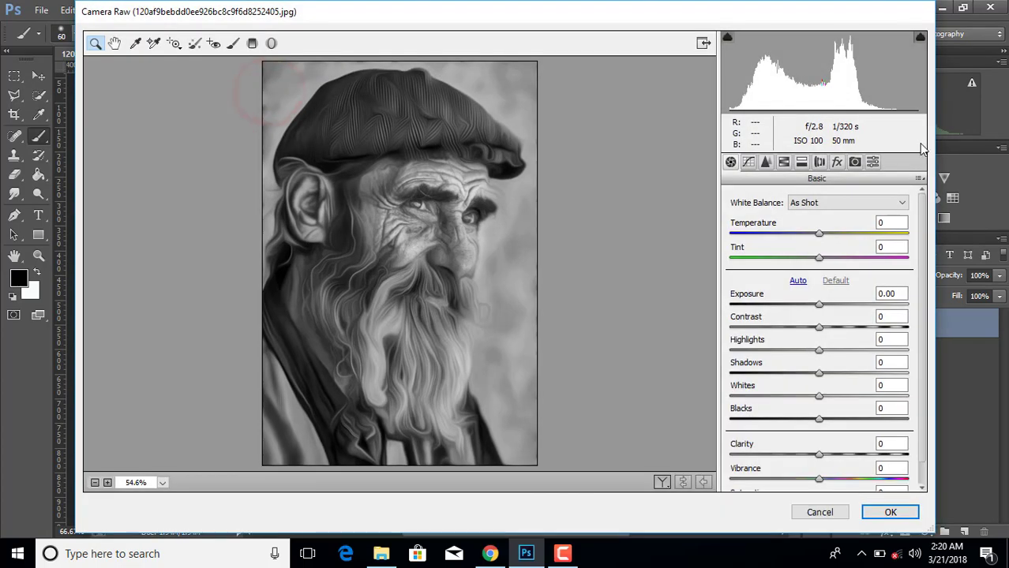
pyautogui.click(837, 163)
pyautogui.moveTo(821, 354); pyautogui.dragTo(795, 355)
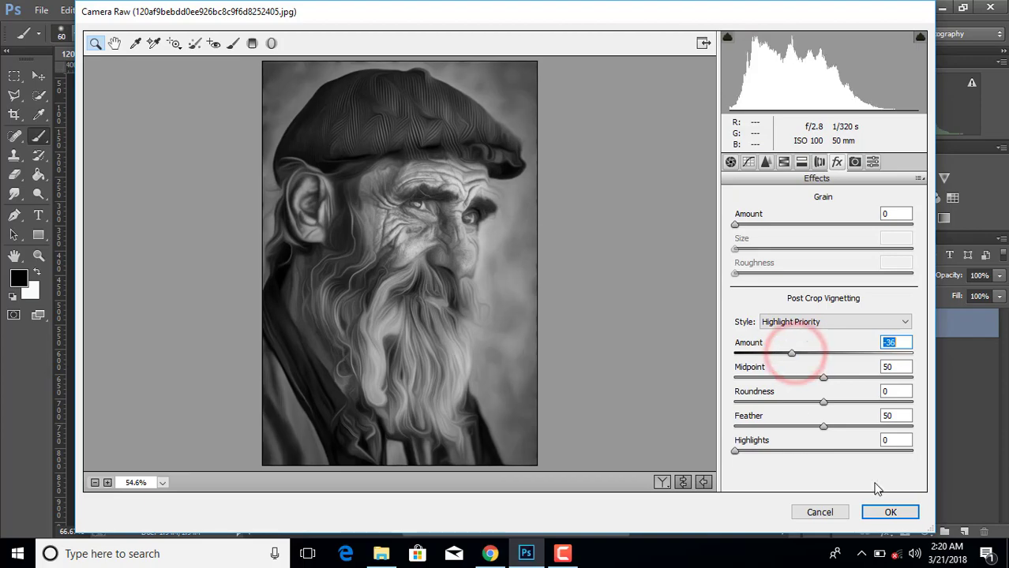
pyautogui.click(884, 511)
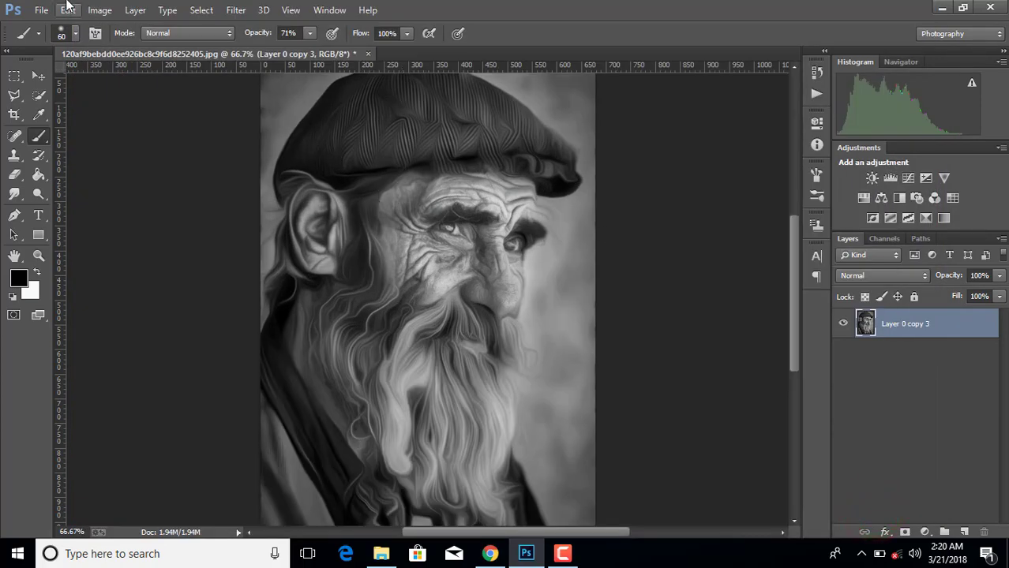
# Step: Flatten the image into a single Background layer
pyautogui.rightClick(898, 332)
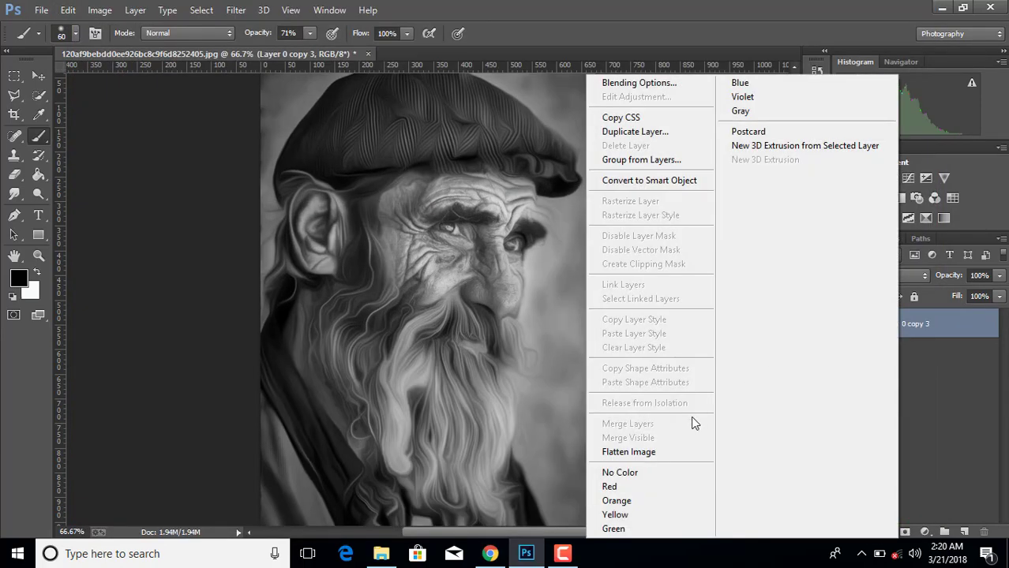
pyautogui.click(657, 450)
pyautogui.click(41, 10)
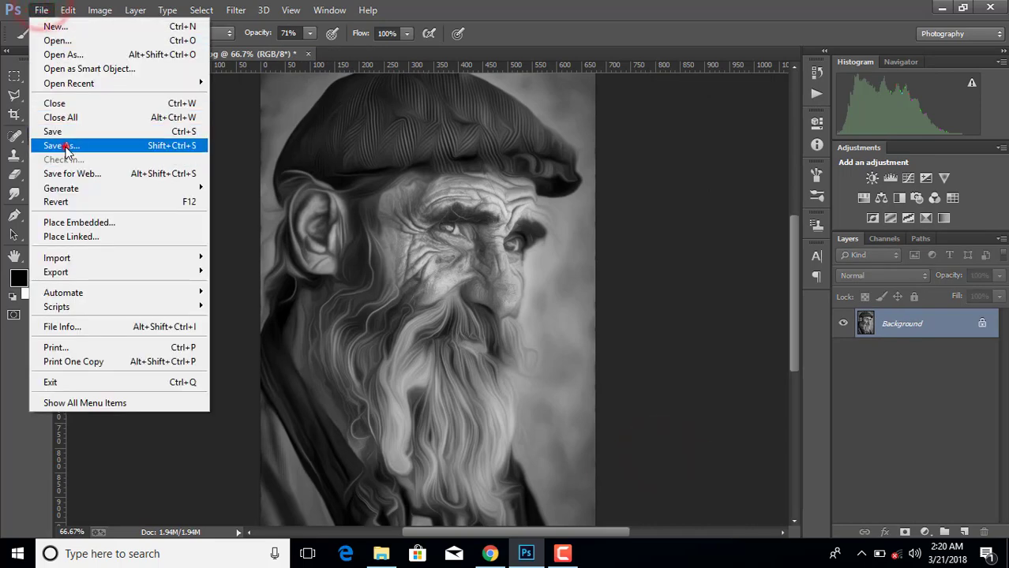
pyautogui.click(68, 146)
# Step: Save a JPEG copy to the Desktop as 'oil point model' at maximum quality 12
pyautogui.click(253, 364)
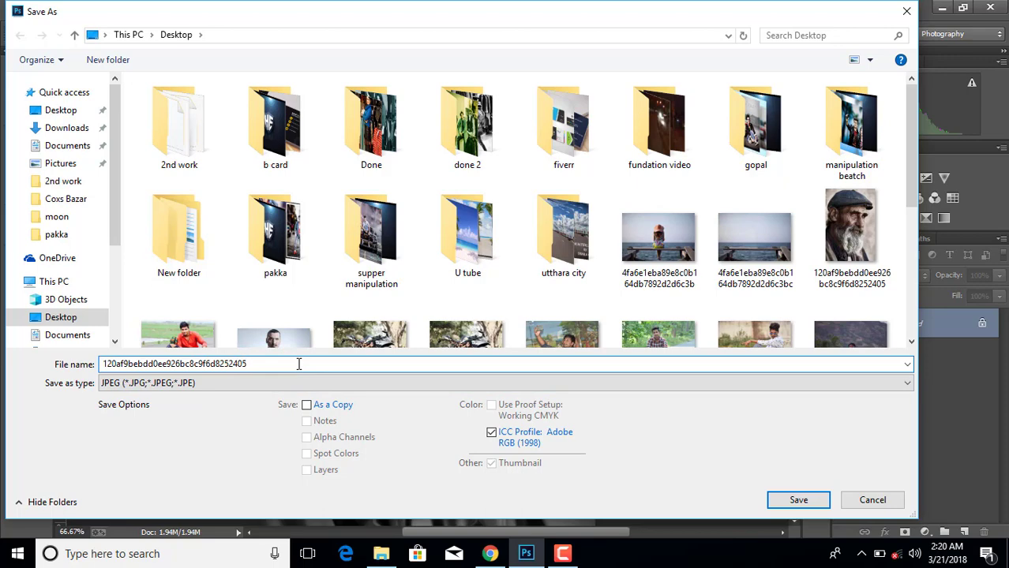
pyautogui.press('BackSpace')
pyautogui.press('BackSpace')
pyautogui.press('BackSpace')
pyautogui.press('BackSpace')
pyautogui.press('BackSpace')
pyautogui.press('BackSpace')
pyautogui.press('BackSpace')
pyautogui.press('BackSpace')
pyautogui.press('BackSpace')
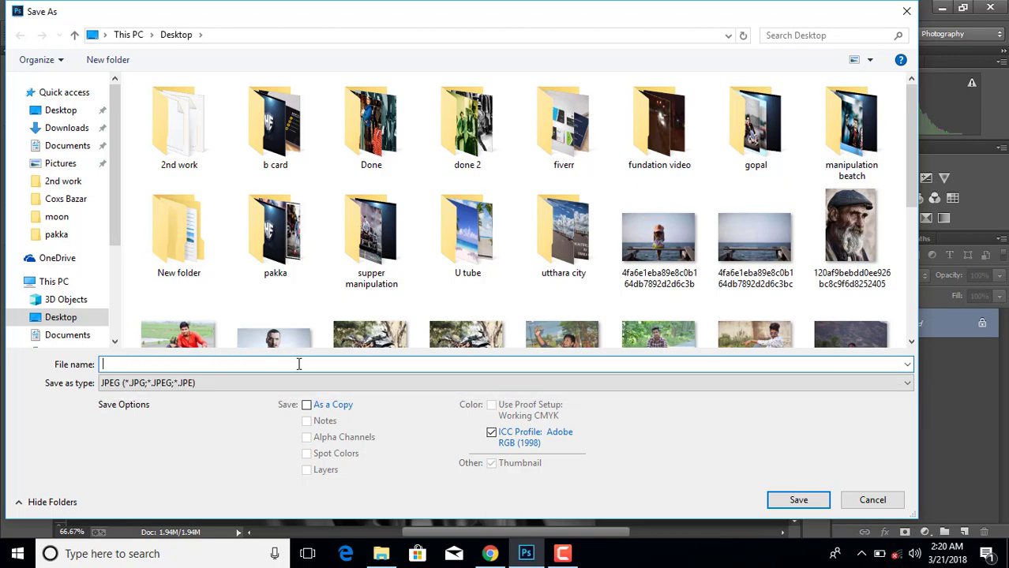
pyautogui.write('oil point')
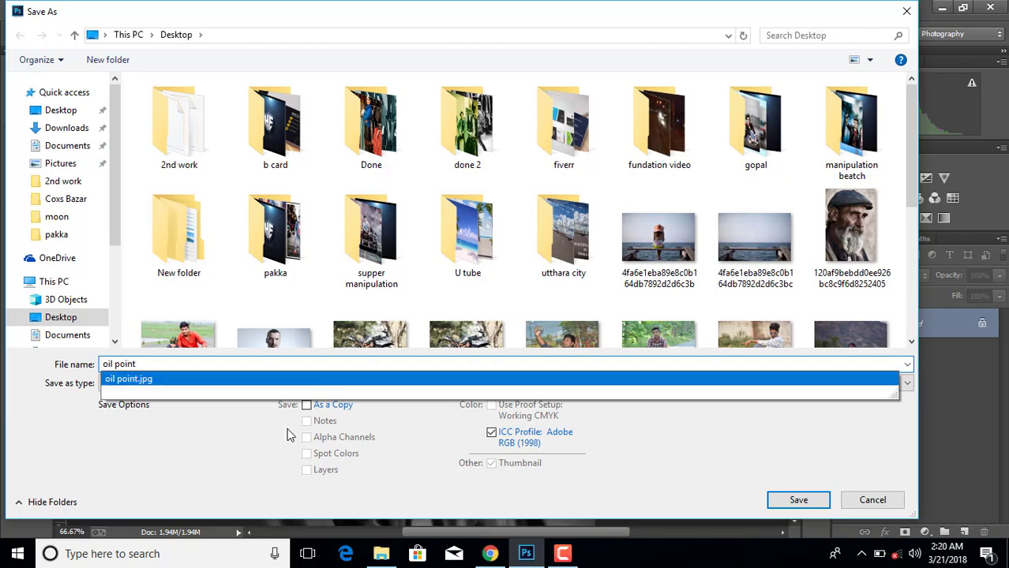
pyautogui.click(307, 405)
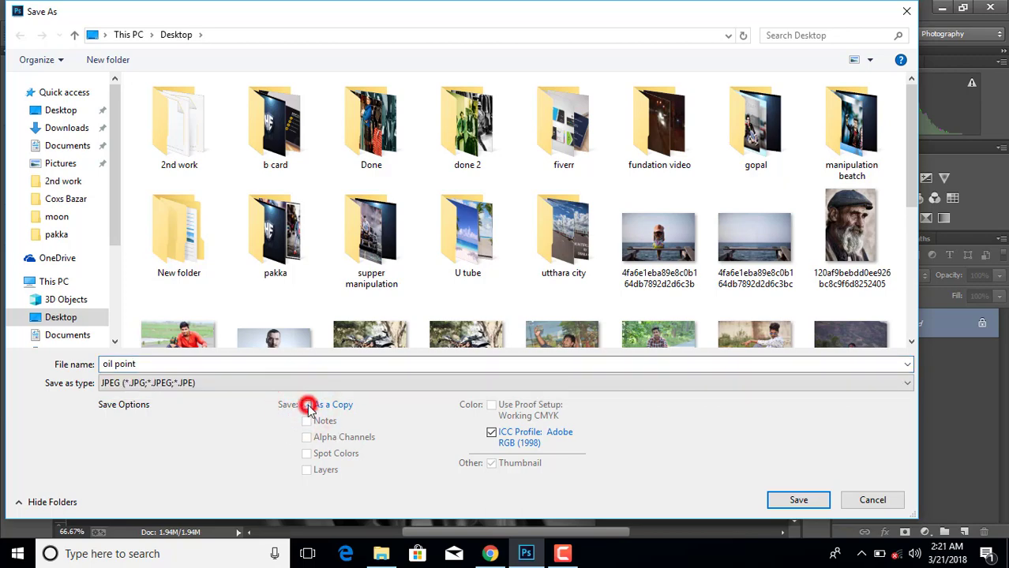
pyautogui.click(306, 405)
pyautogui.click(798, 502)
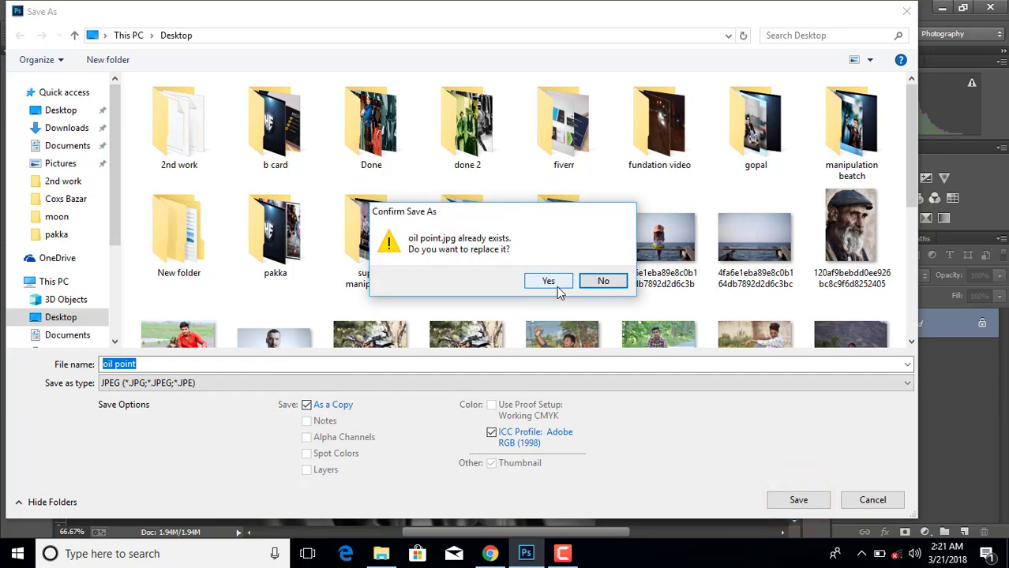
pyautogui.click(589, 281)
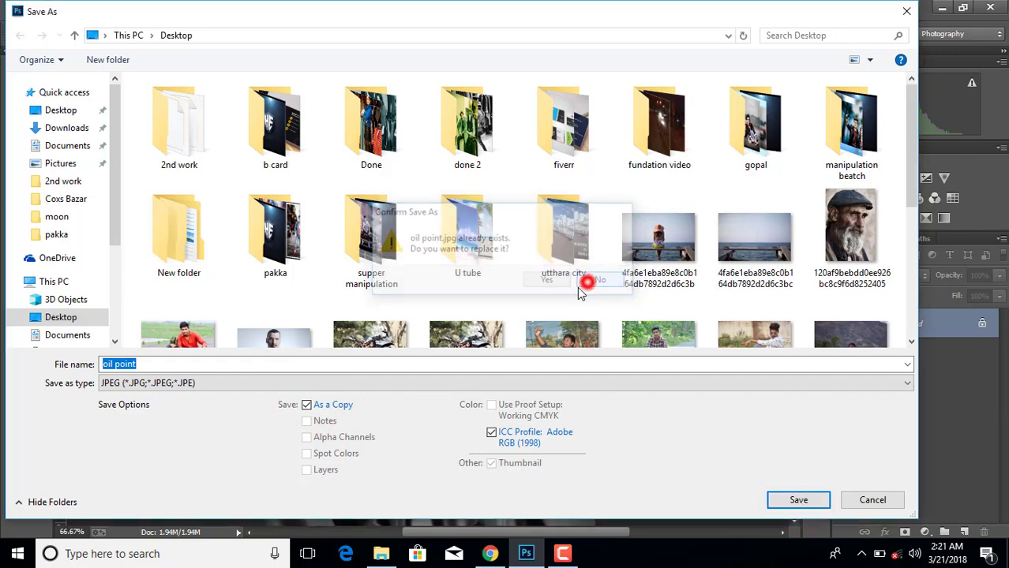
pyautogui.click(225, 362)
pyautogui.write('model')
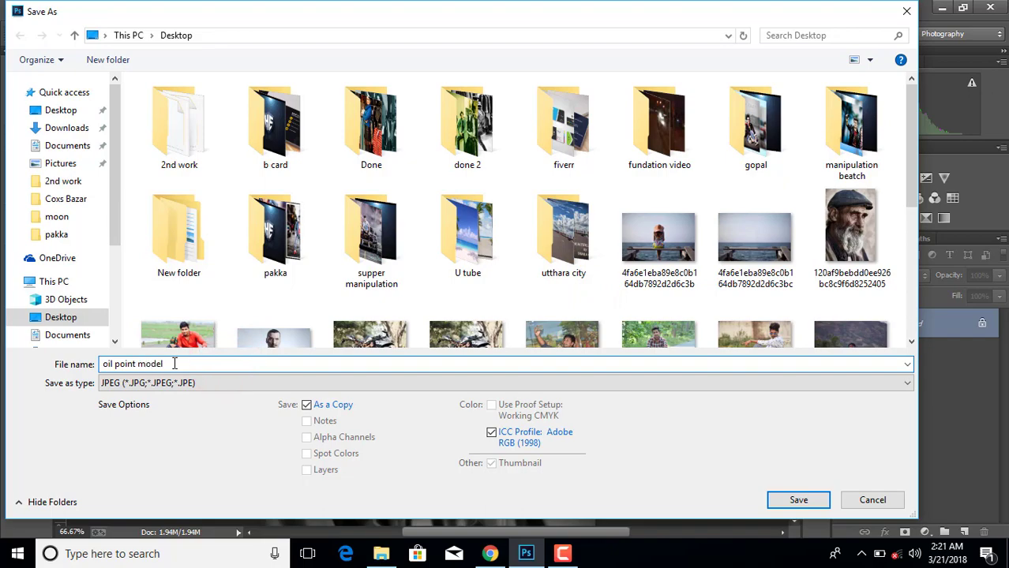
pyautogui.click(798, 500)
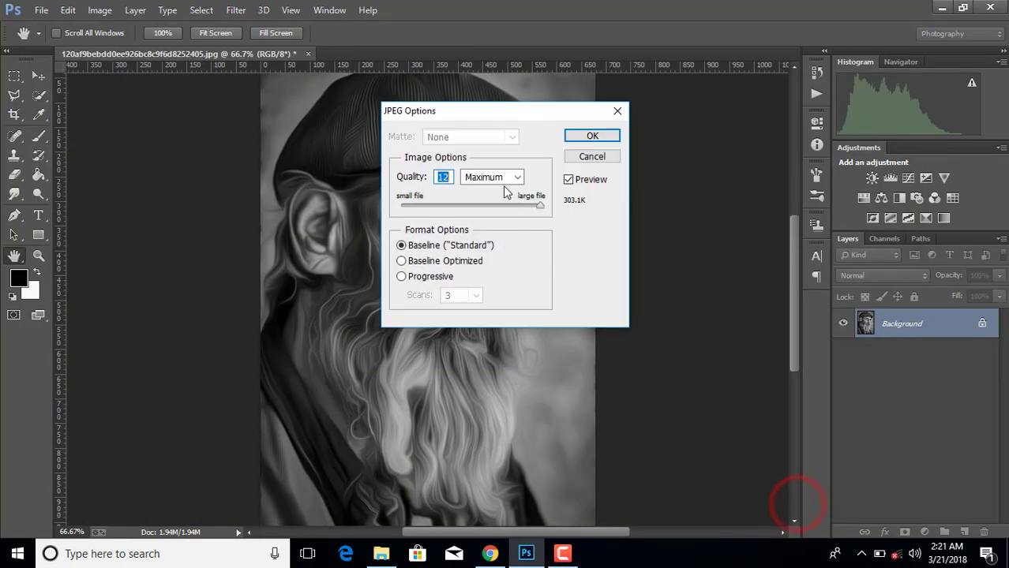
pyautogui.click(588, 137)
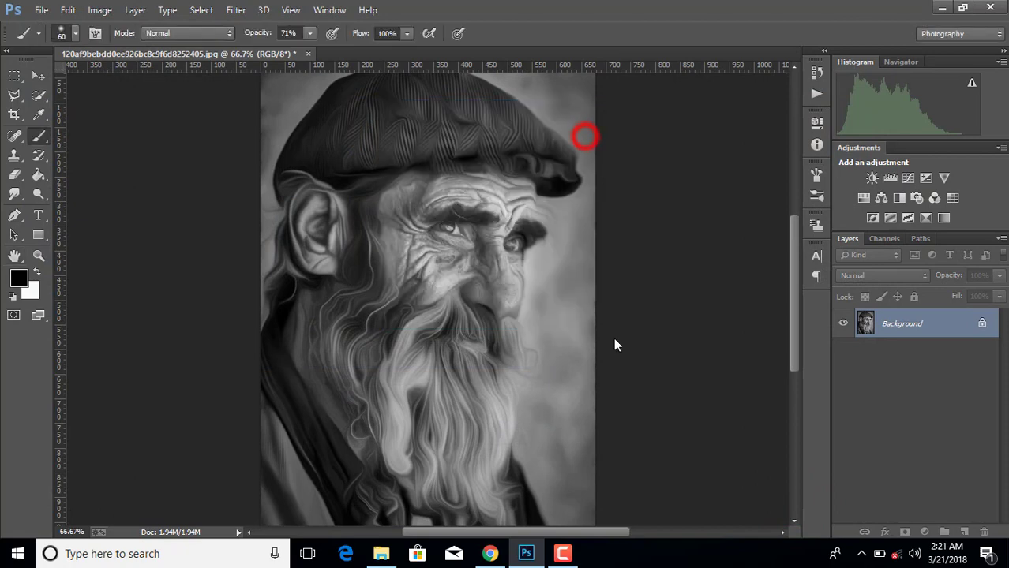